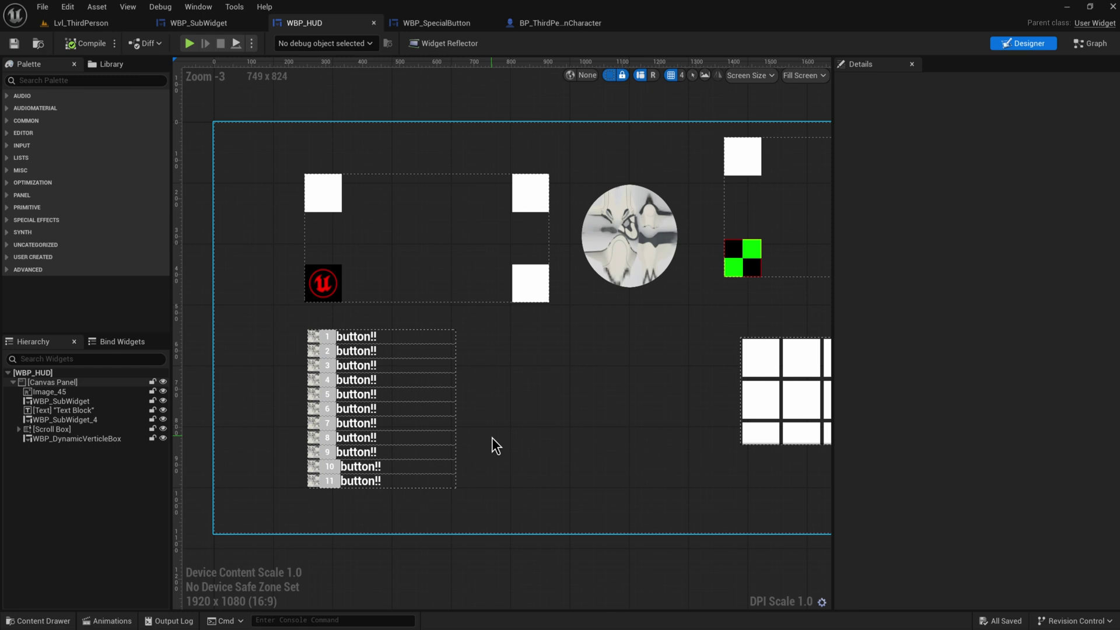
Open the WBP_SubWidget blueprint from WBP_SubWidget_4 and inspect its root overlay and corner images.
right_drag(492, 437, 507, 398)
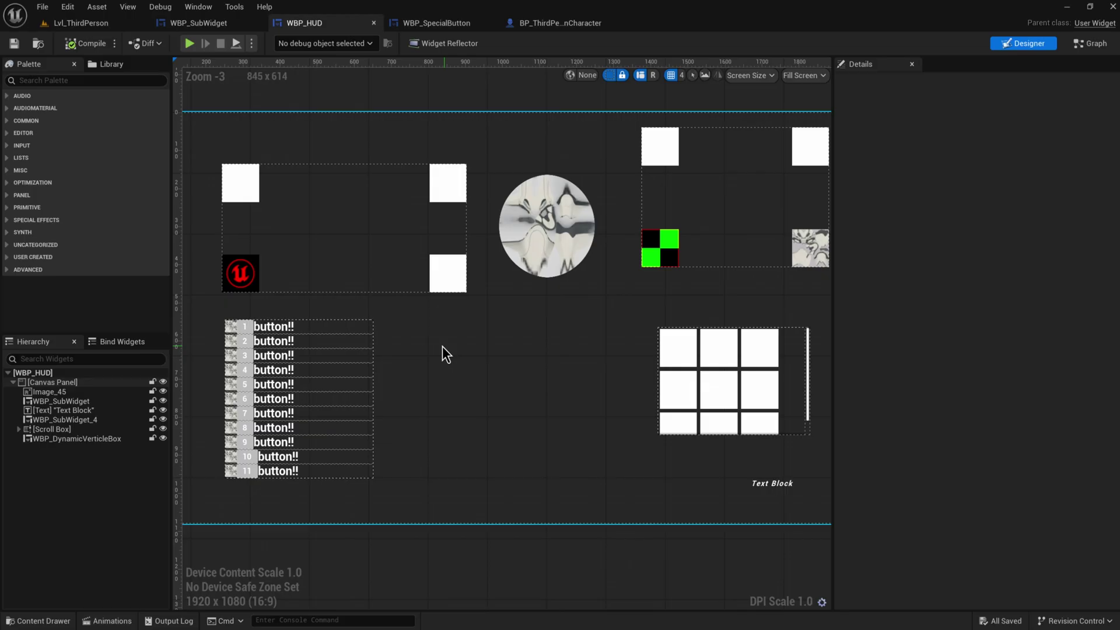
click(395, 275)
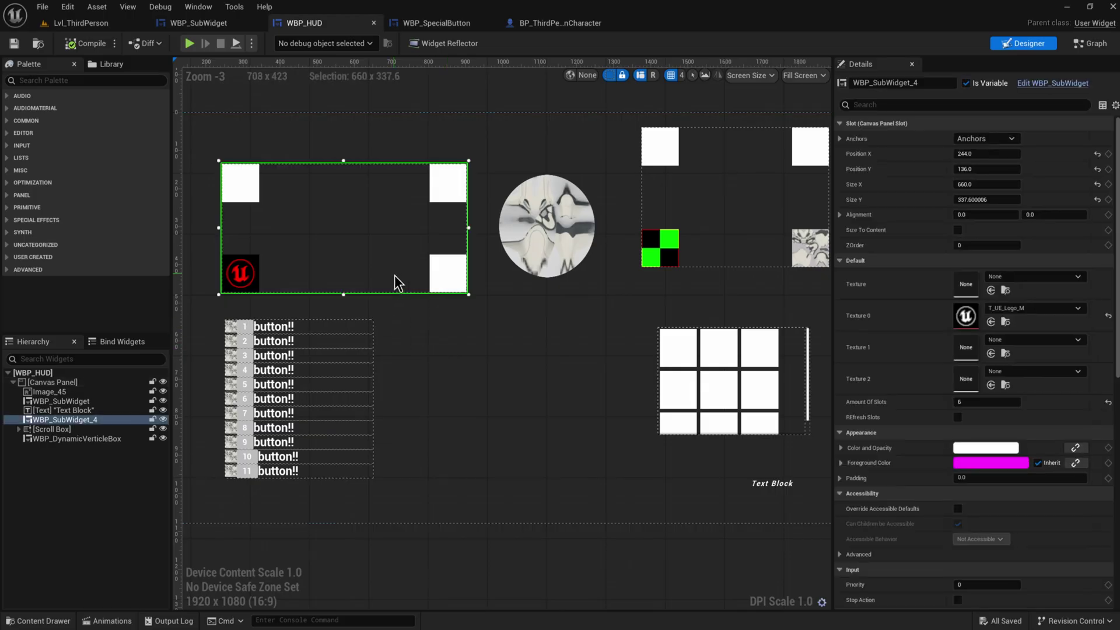
click(1076, 83)
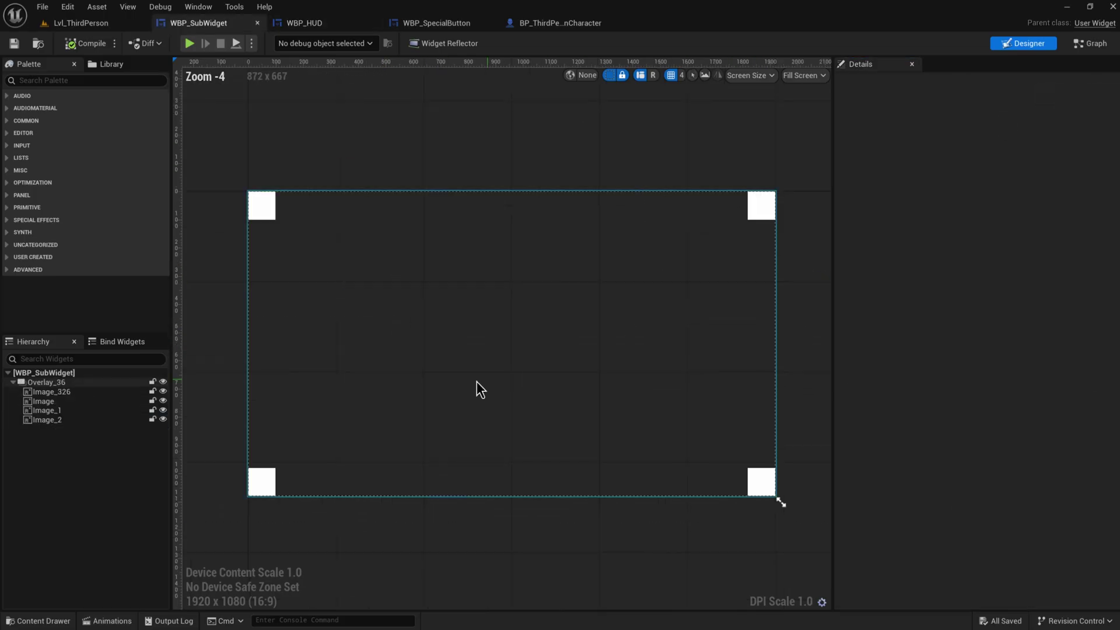
click(66, 383)
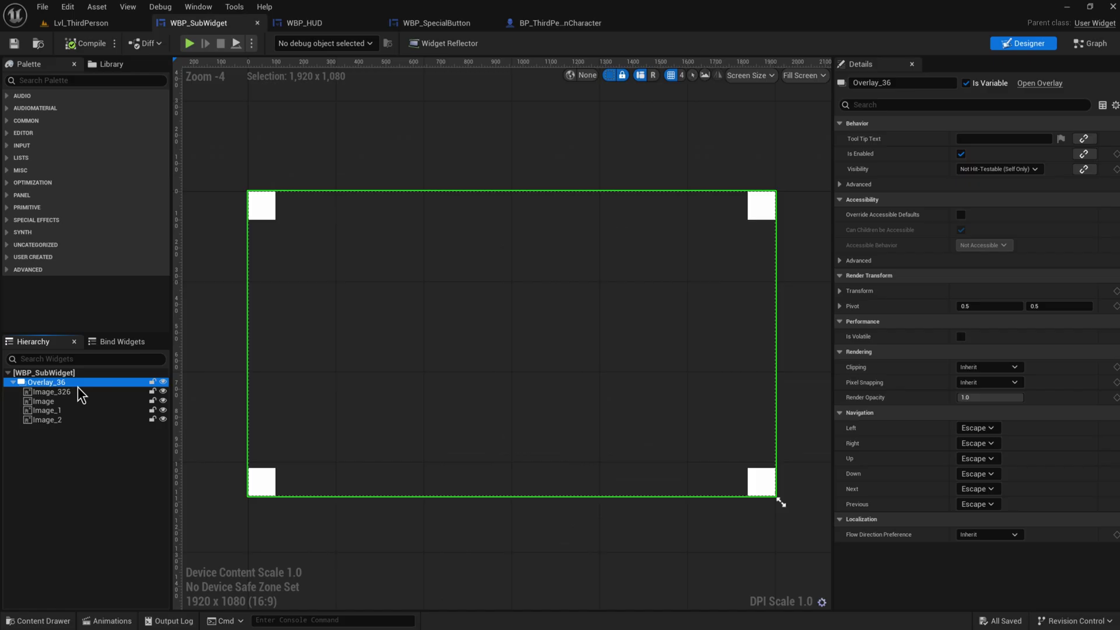
click(77, 391)
click(71, 402)
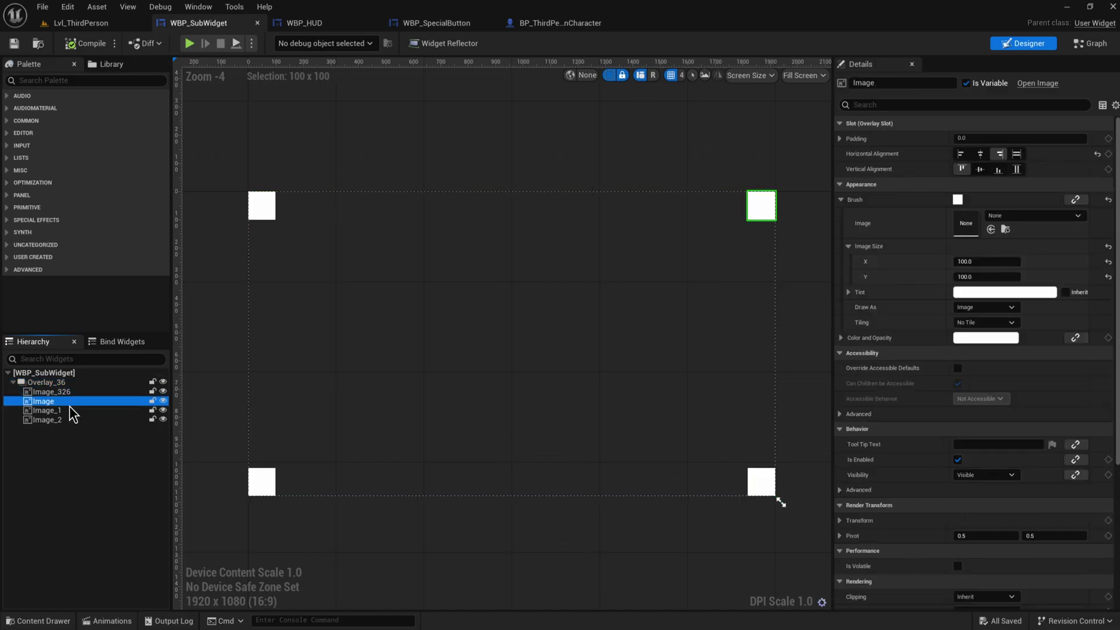
click(65, 411)
click(65, 420)
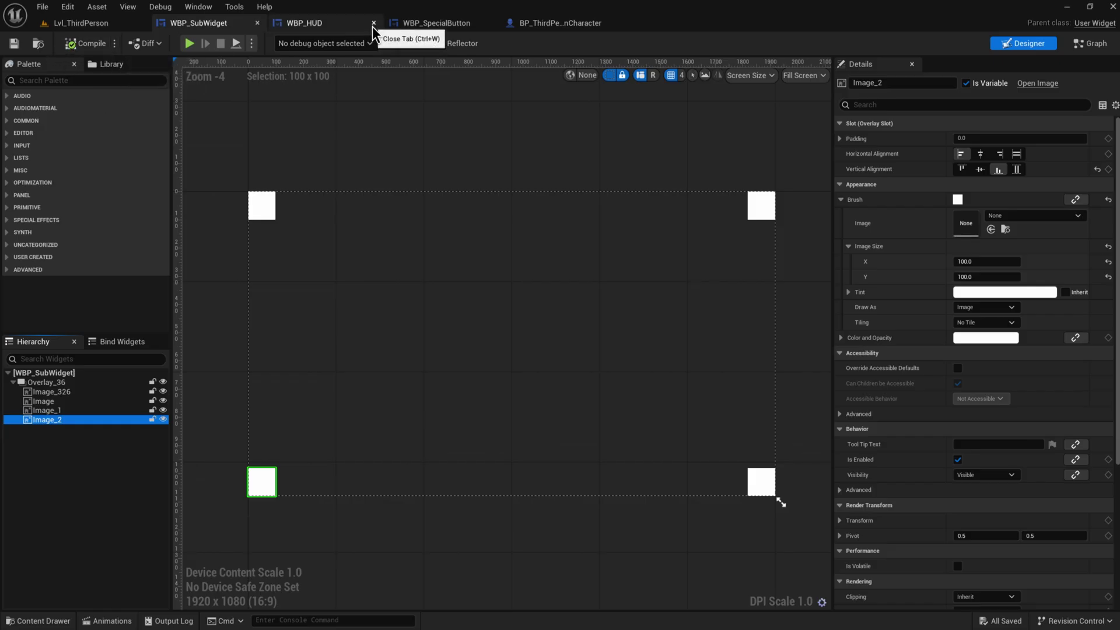
Back in WBP_HUD, try placing an Image inside WBP_SubWidget_4 and onto the HUD canvas.
click(331, 28)
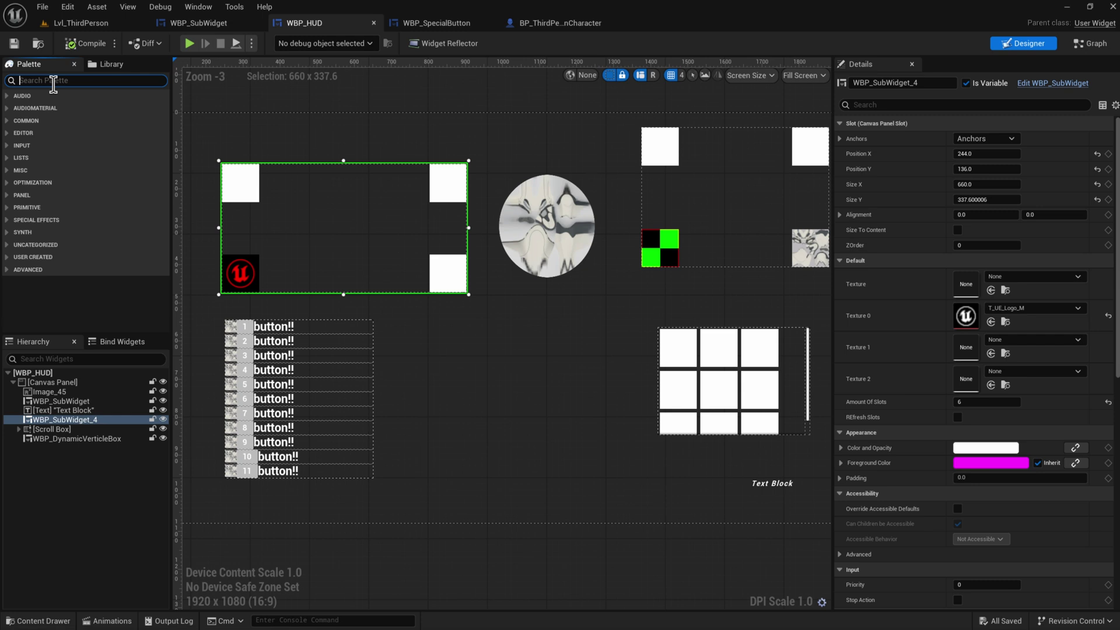
text(image)
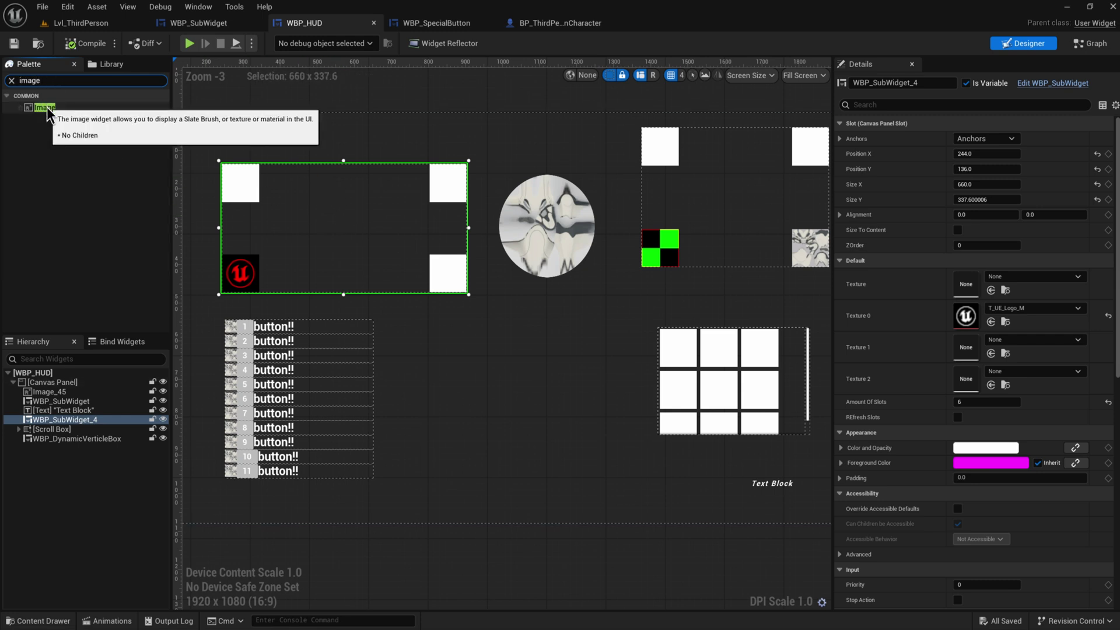
drag(47, 106, 83, 428)
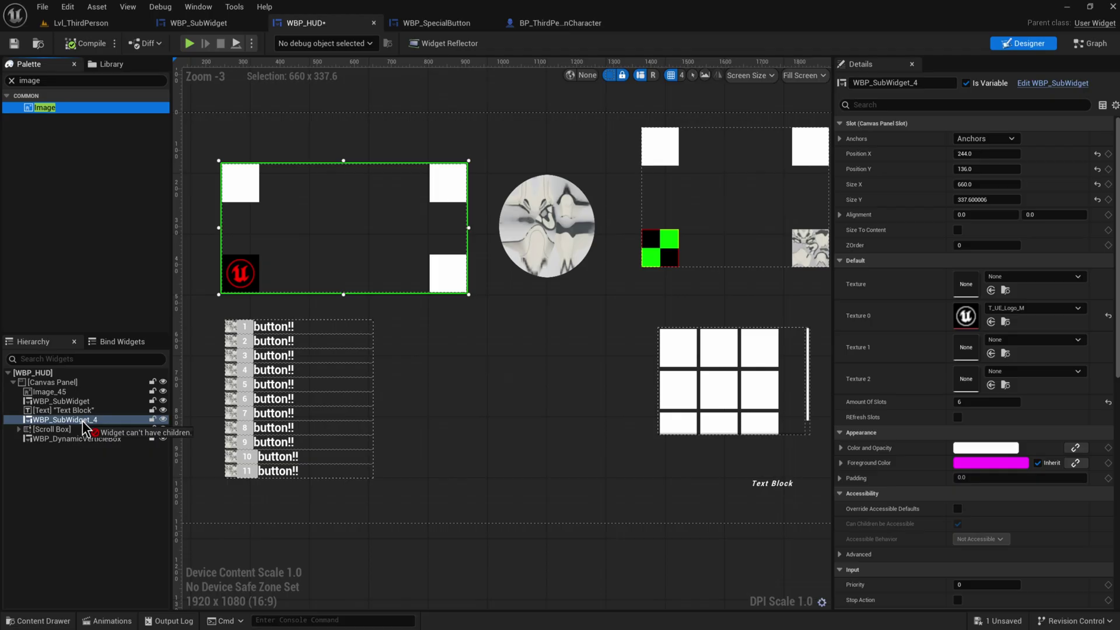
drag(83, 428, 521, 95)
scroll(611, 353, down, 2)
scroll(608, 345, up, 1)
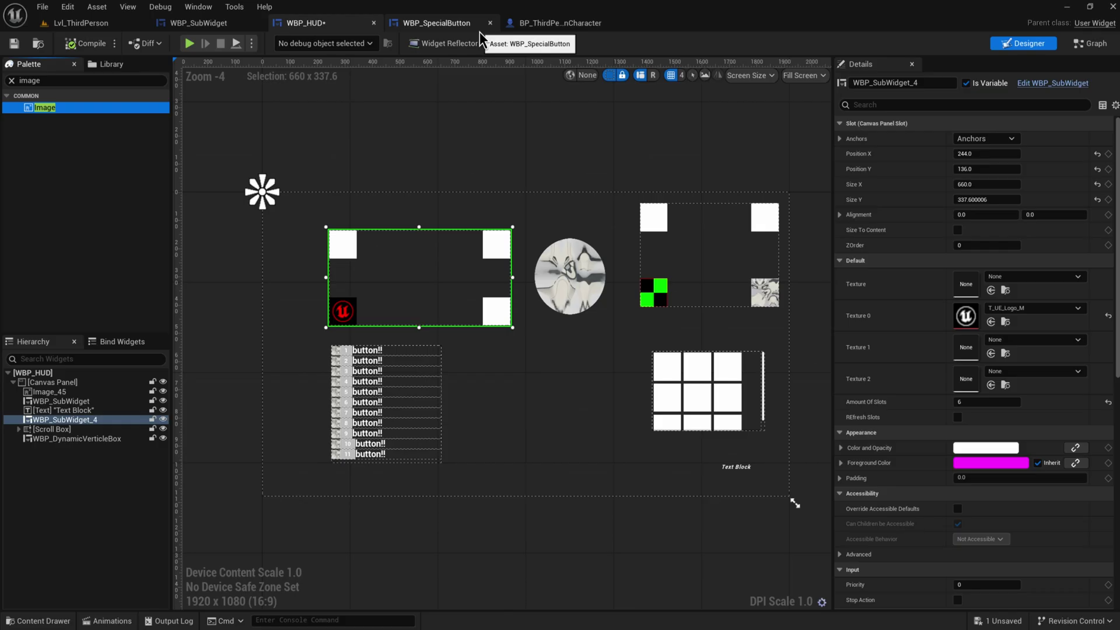
Add a Named Slot to WBP_SubWidget's Overlay_36, centred horizontally and vertically.
click(198, 22)
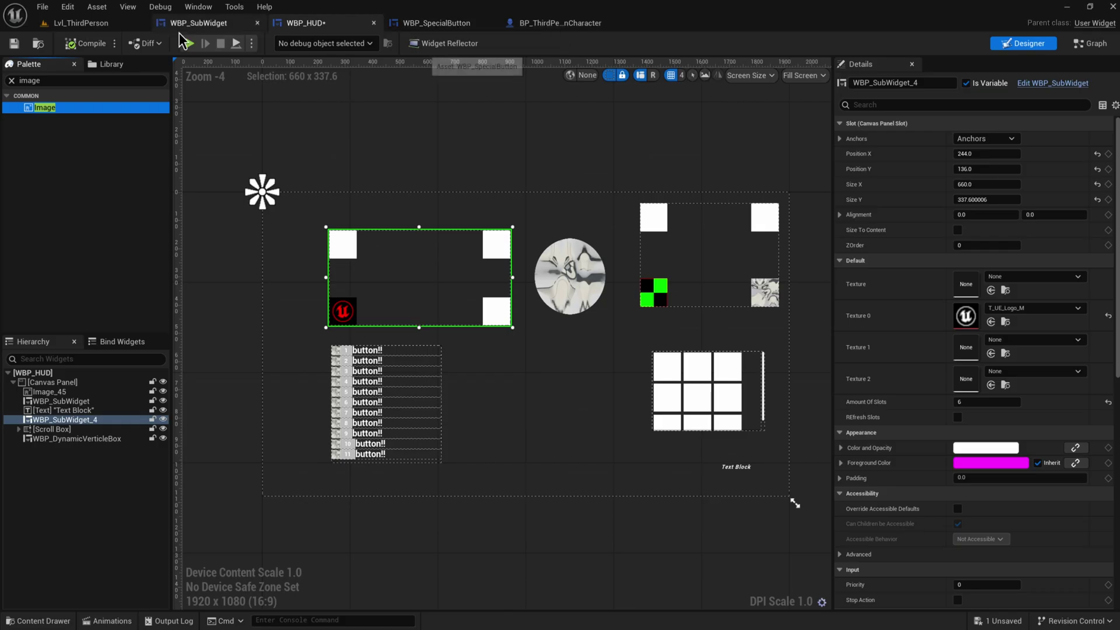
click(82, 78)
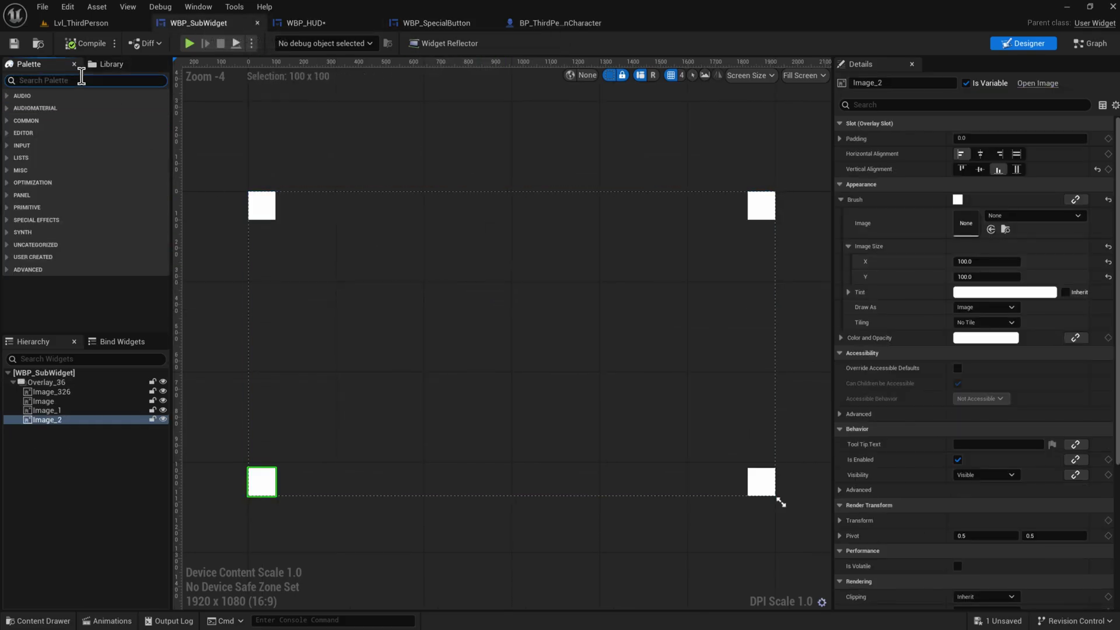
text(named)
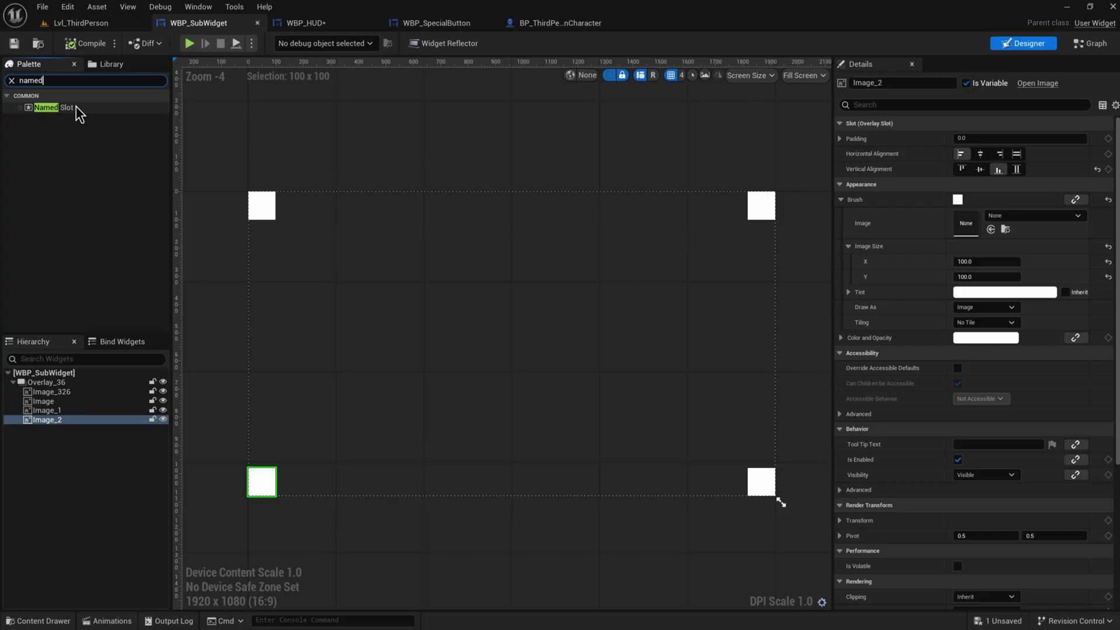
drag(75, 109, 58, 435)
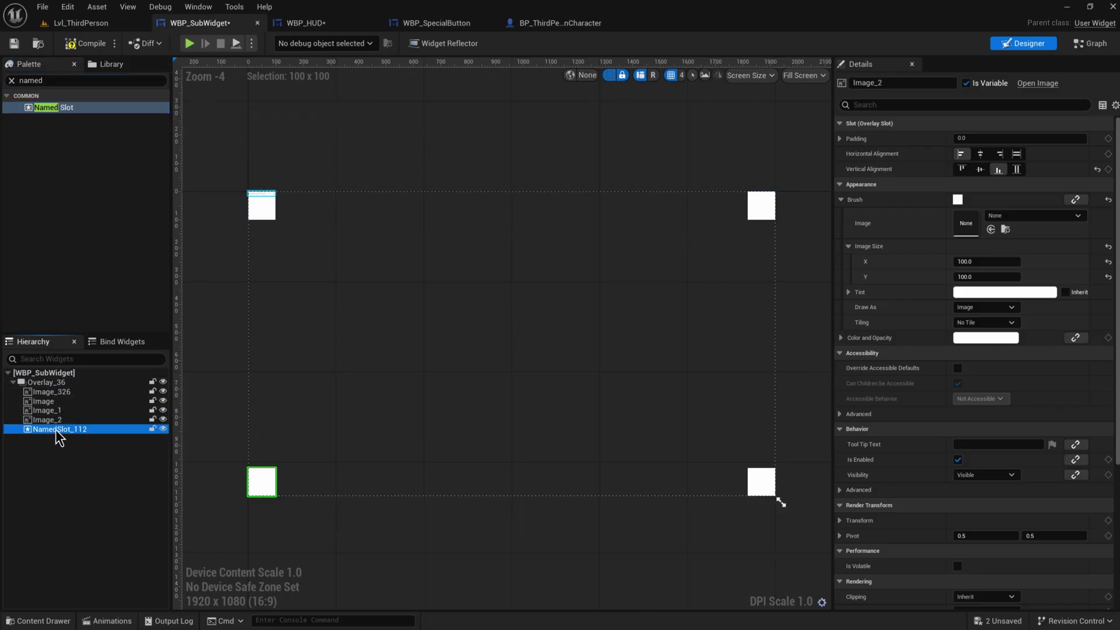
click(981, 154)
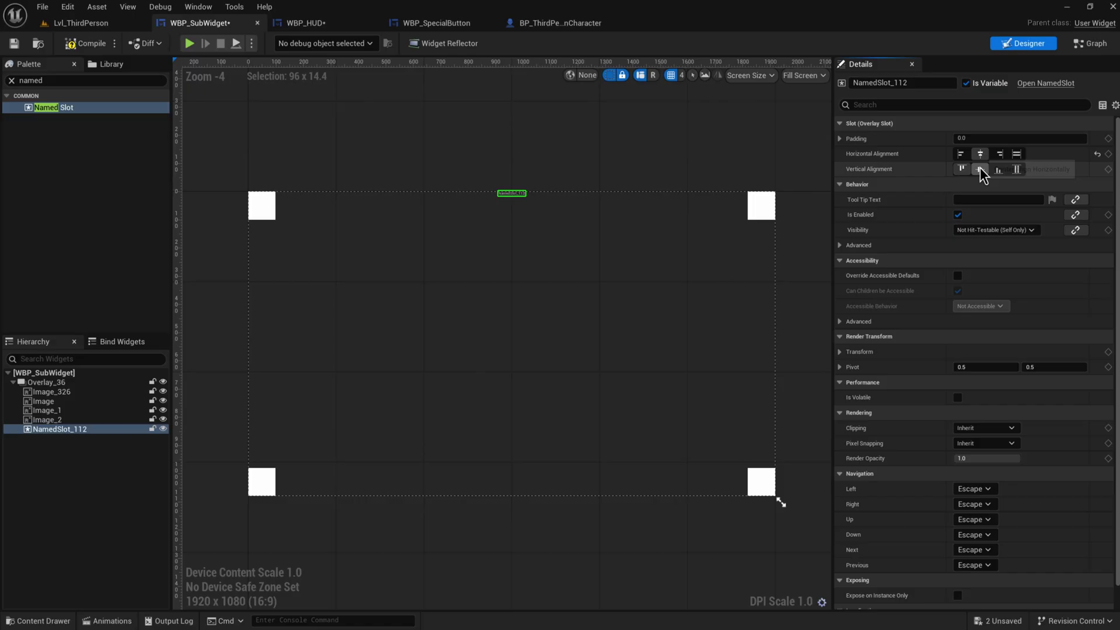
click(980, 169)
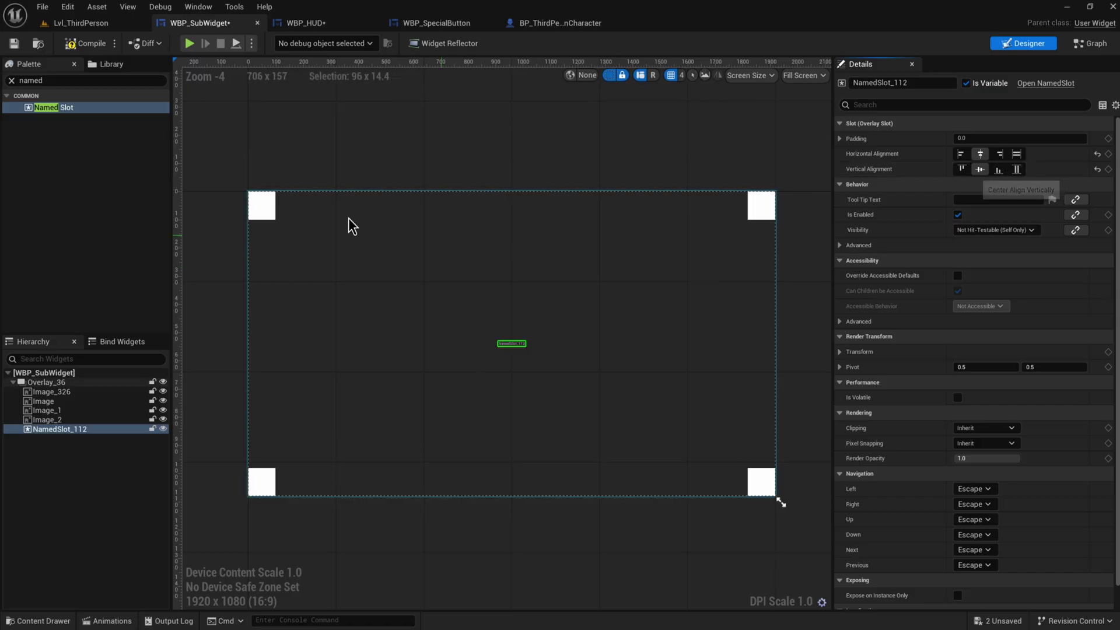
click(108, 24)
Place an Image (Image_753, 32×32) inside NamedSlot_112 of WBP_SubWidget_4.
click(313, 23)
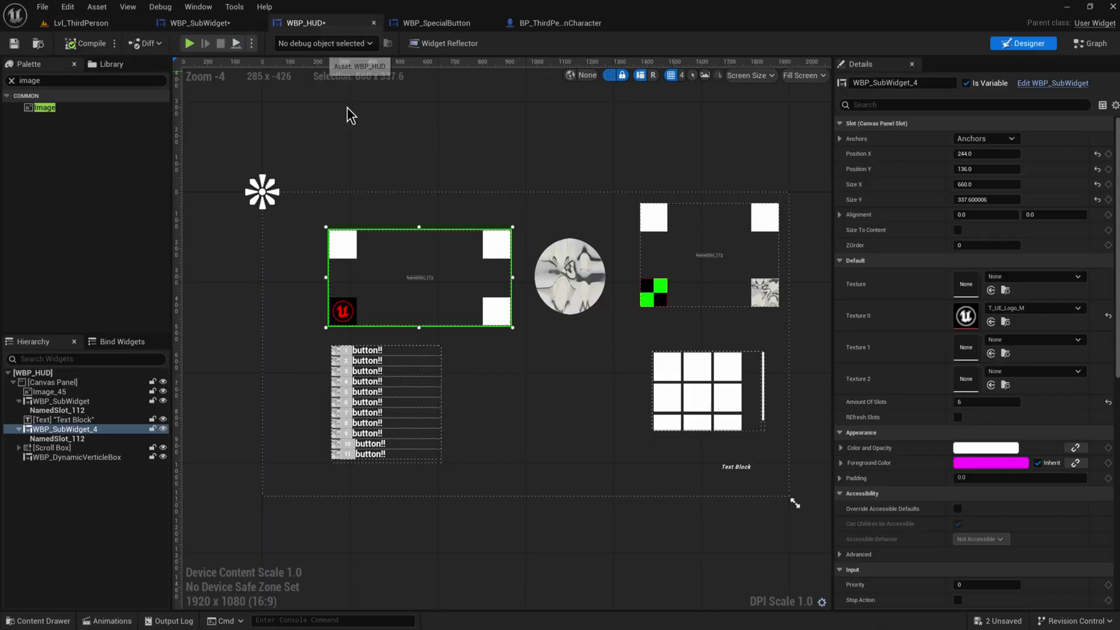
scroll(454, 319, up, 2)
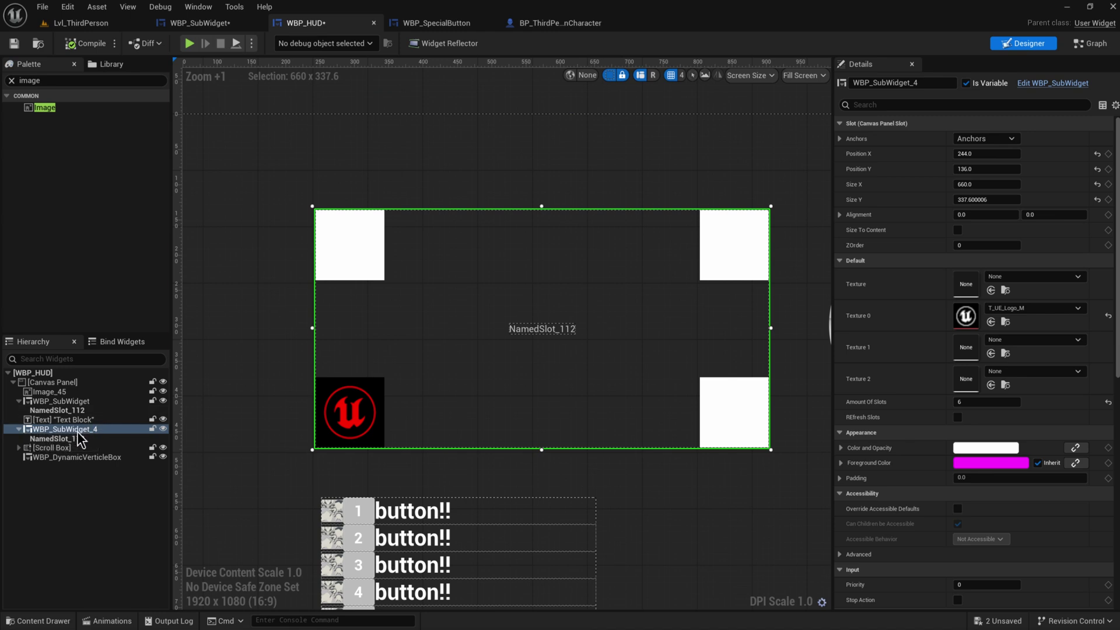
click(36, 439)
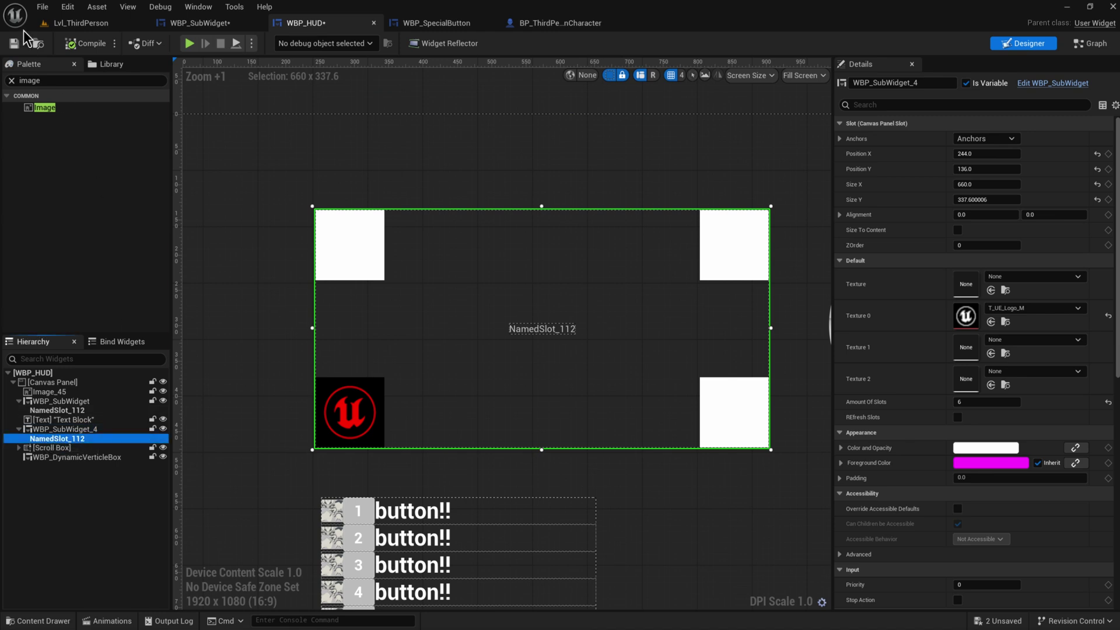
drag(43, 112, 71, 446)
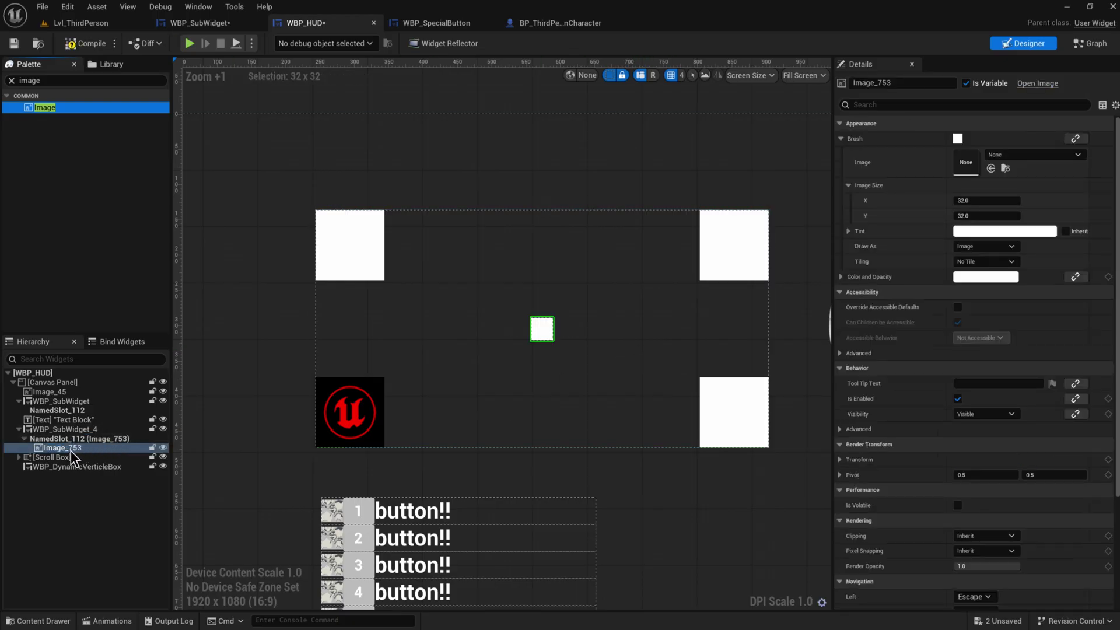
Select and frame the other WBP_SubWidget instance on the HUD canvas.
scroll(613, 333, down, 2)
right_drag(612, 333, 142, 334)
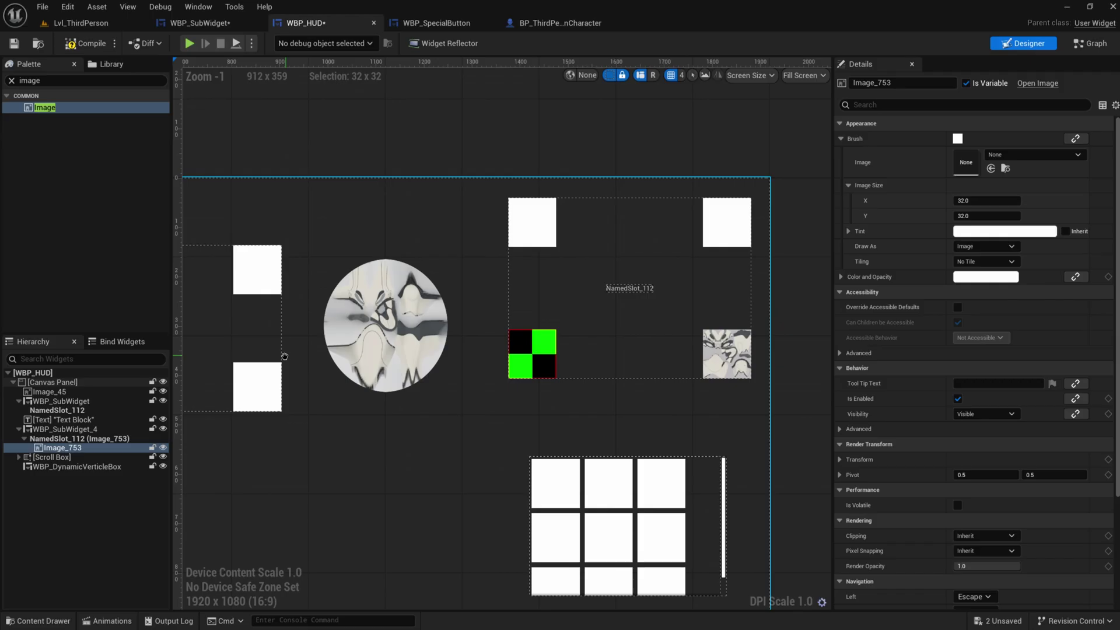
click(590, 339)
right_drag(590, 340, 373, 415)
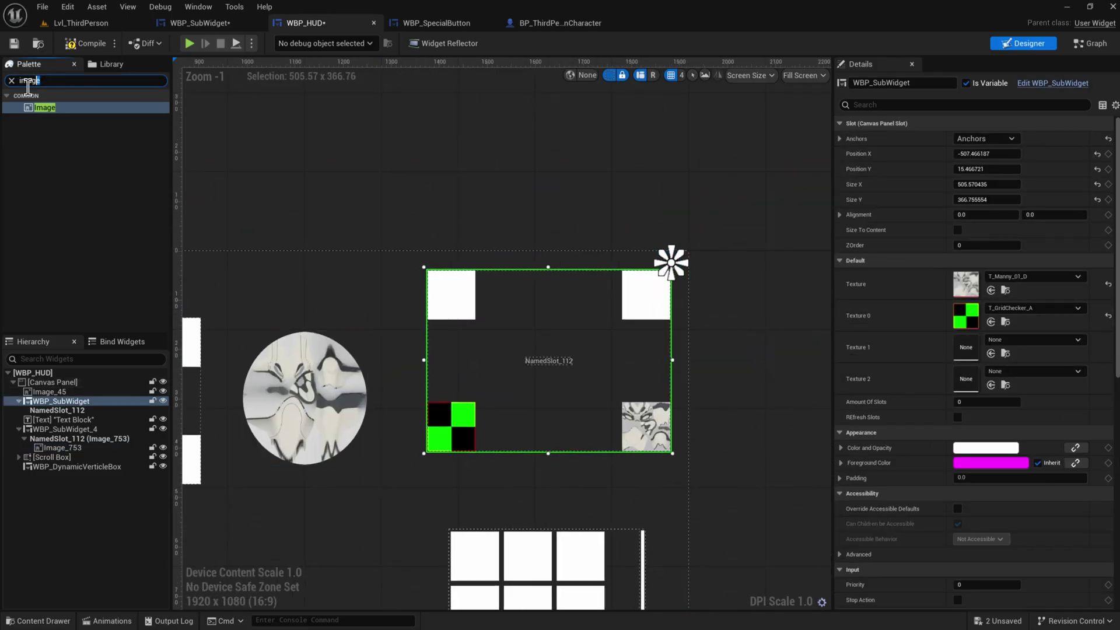
Search the palette for 'text' and set the WBP_SubWidget instance's Texture 1 to T_Quinn_02_D.
drag(28, 86, 78, 411)
text(text)
scroll(419, 475, down, 1)
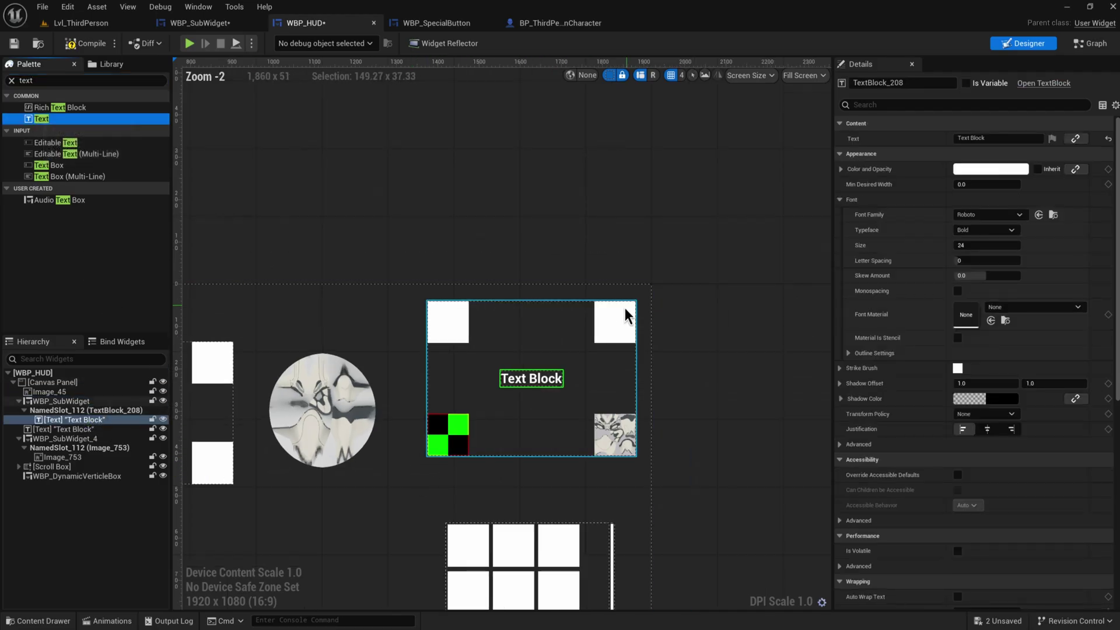
click(613, 316)
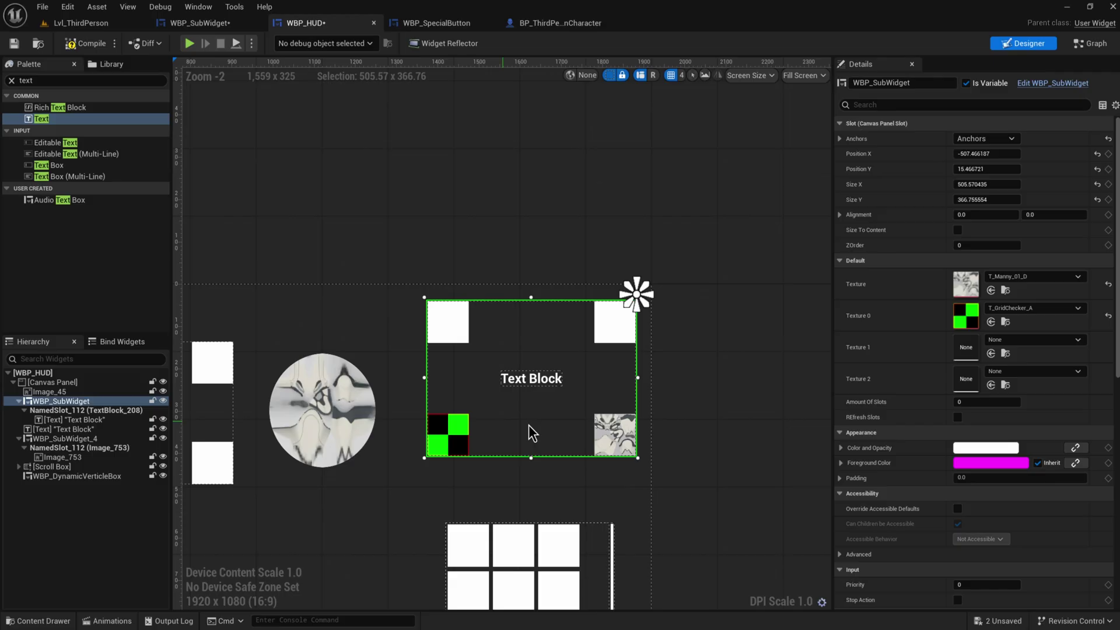
click(1038, 343)
scroll(1067, 559, down, 5)
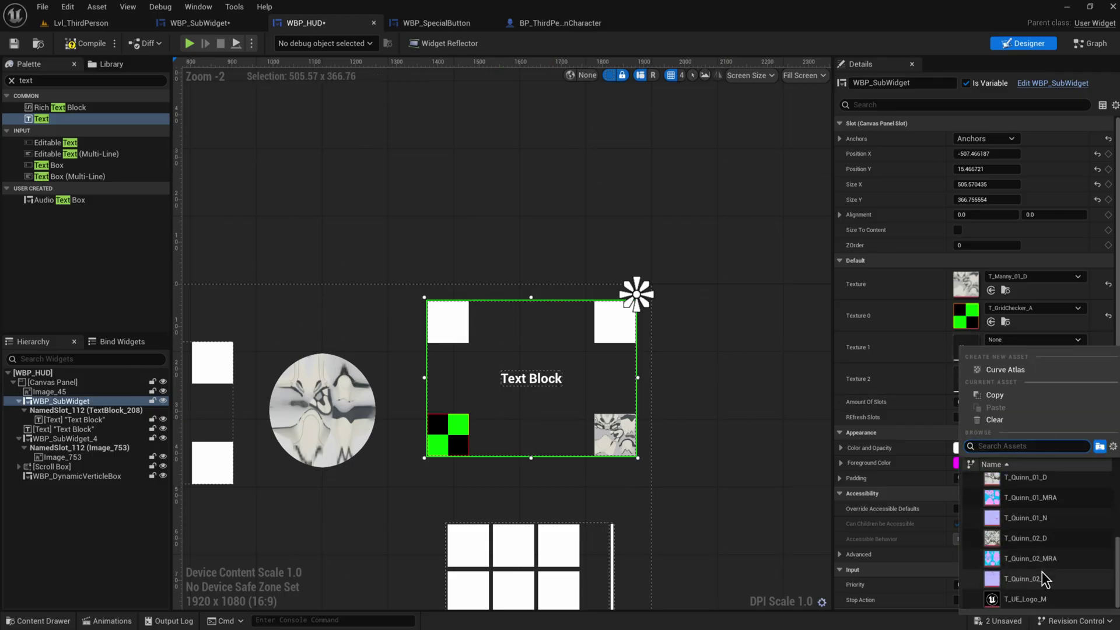
click(1036, 539)
right_drag(556, 447, 683, 413)
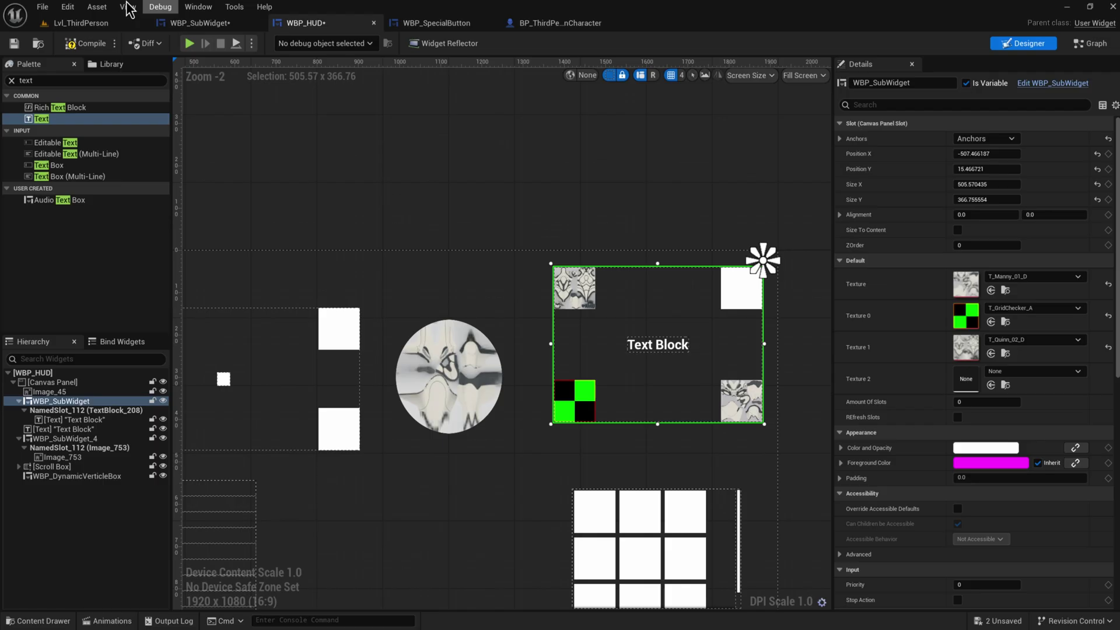
In the Content folder, create a User Widget-based Widget Blueprint named SlotStack.
right_drag(506, 274, 657, 233)
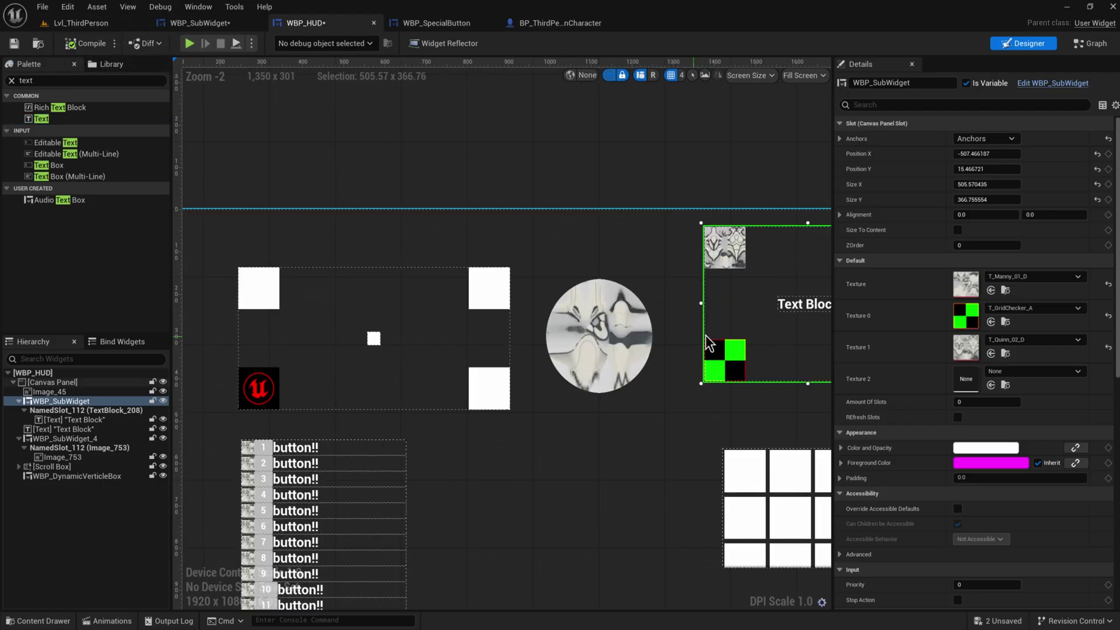
key(ctrl+space)
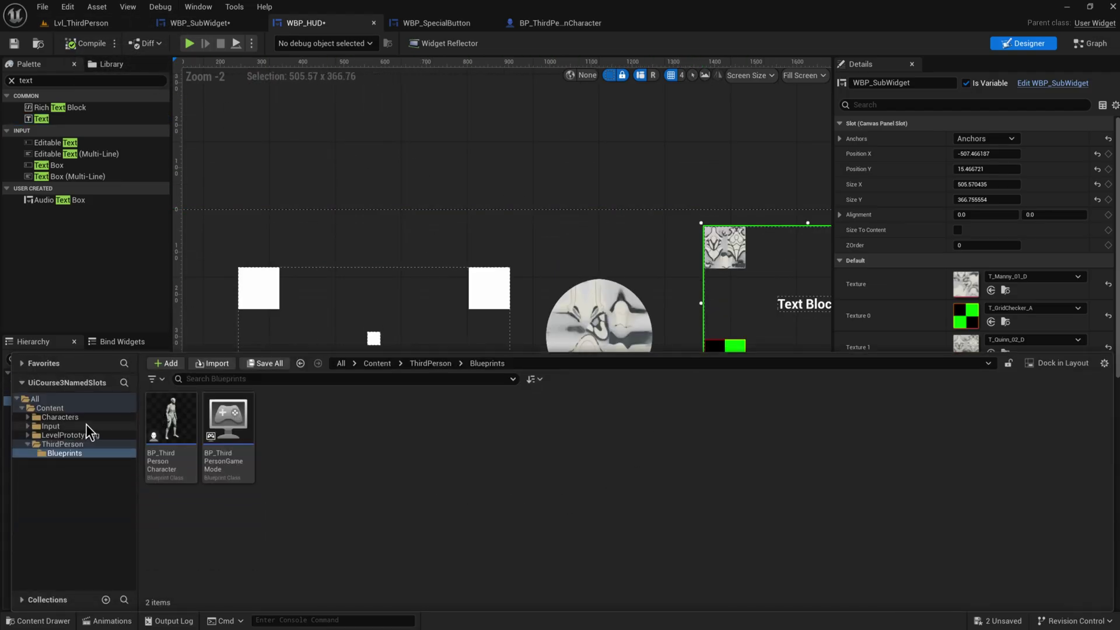
click(50, 408)
right_click(646, 429)
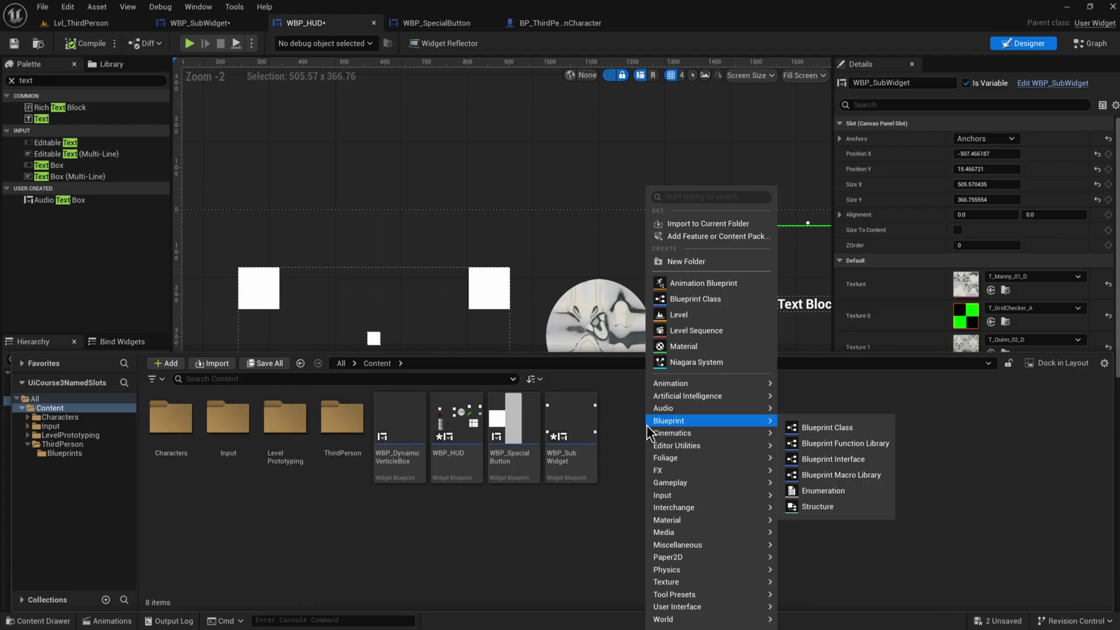
mouse_move(742, 615)
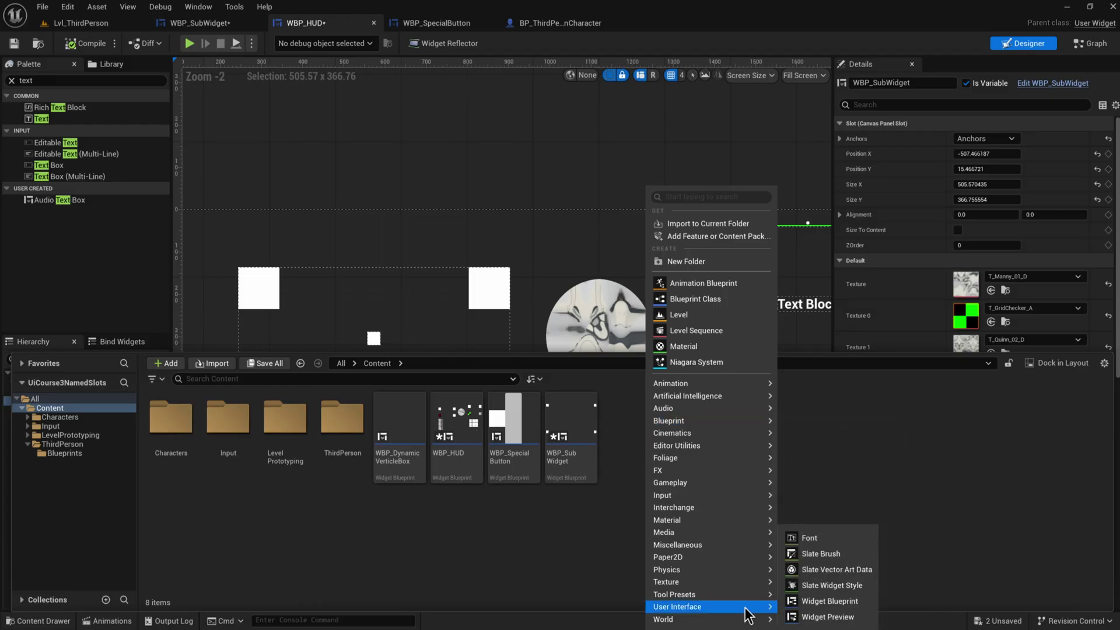
click(837, 601)
click(455, 236)
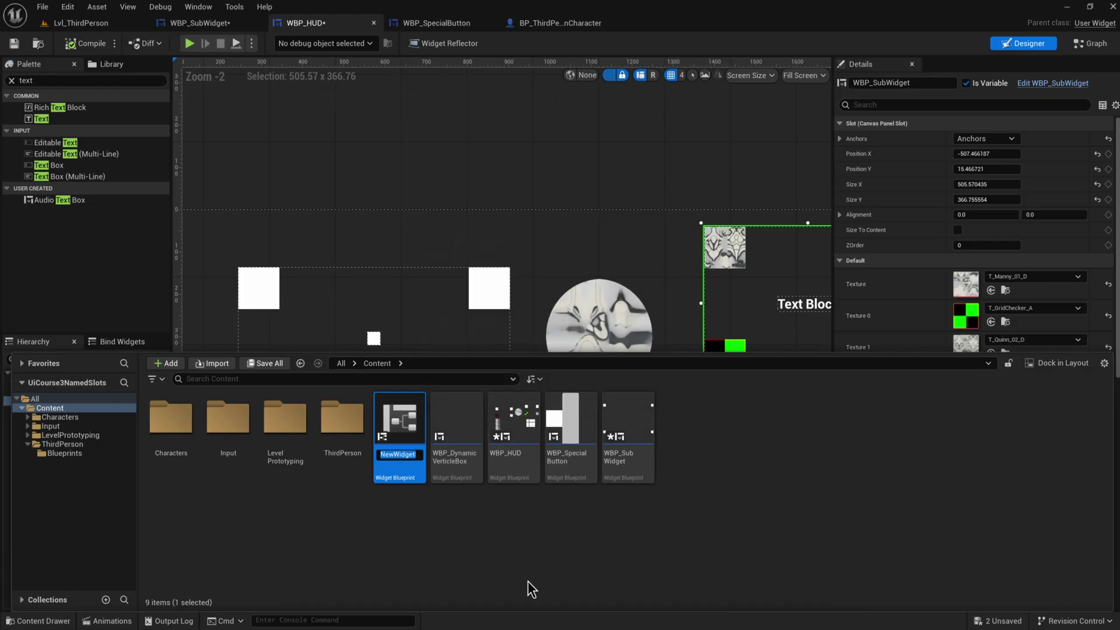
text(SlotStack)
key(Return)
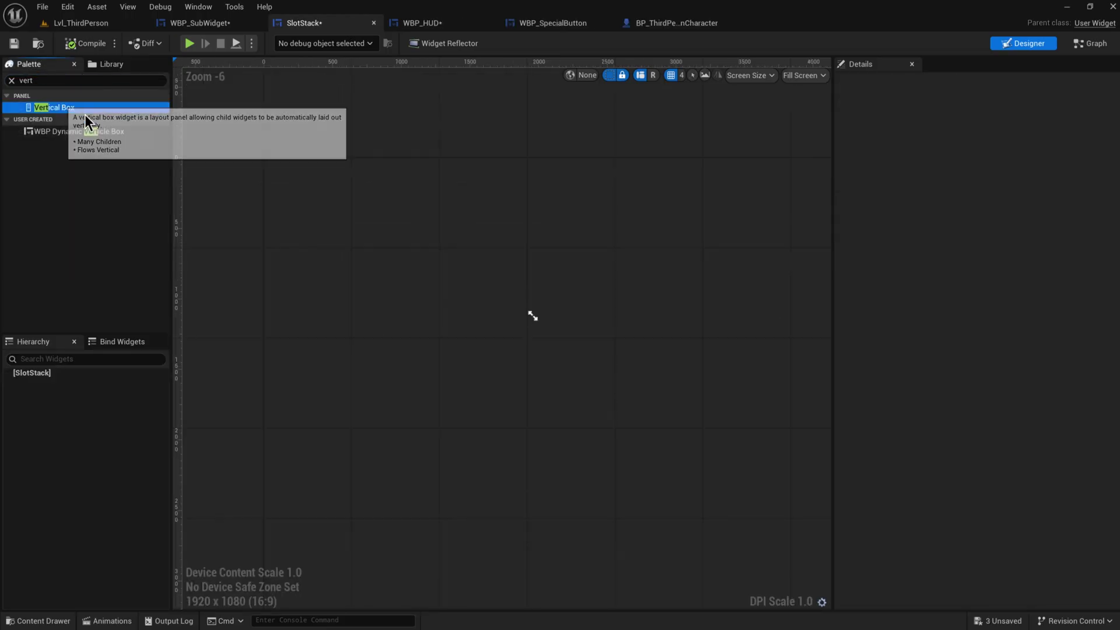
Fill the SlotStack canvas with a Vertical Box and add Named Slots inside it.
drag(85, 113, 442, 375)
click(20, 79)
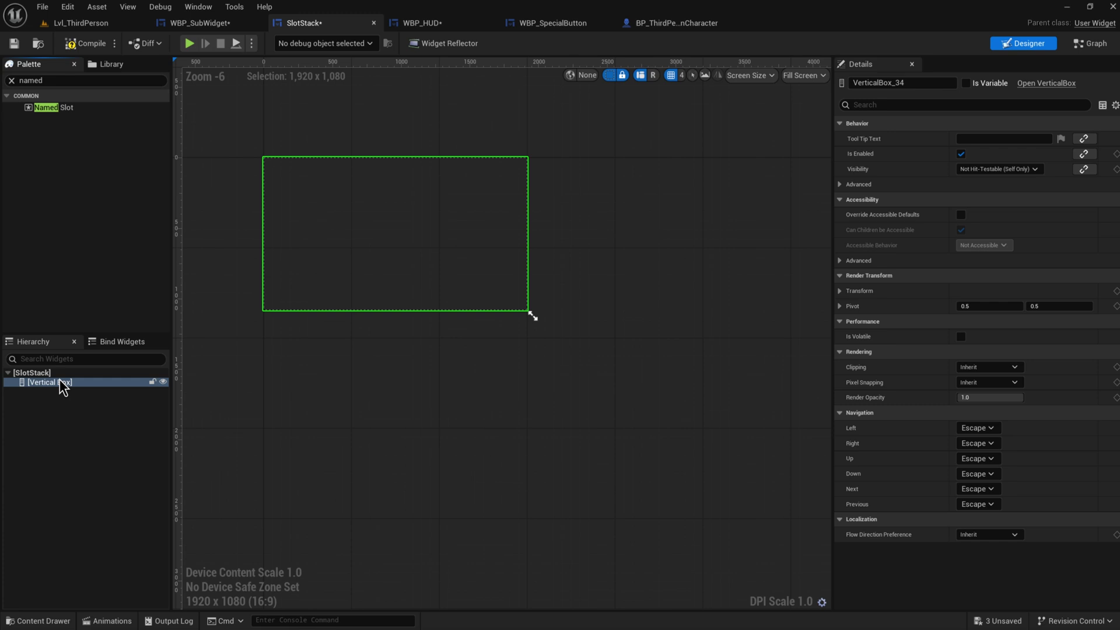
drag(36, 108, 396, 234)
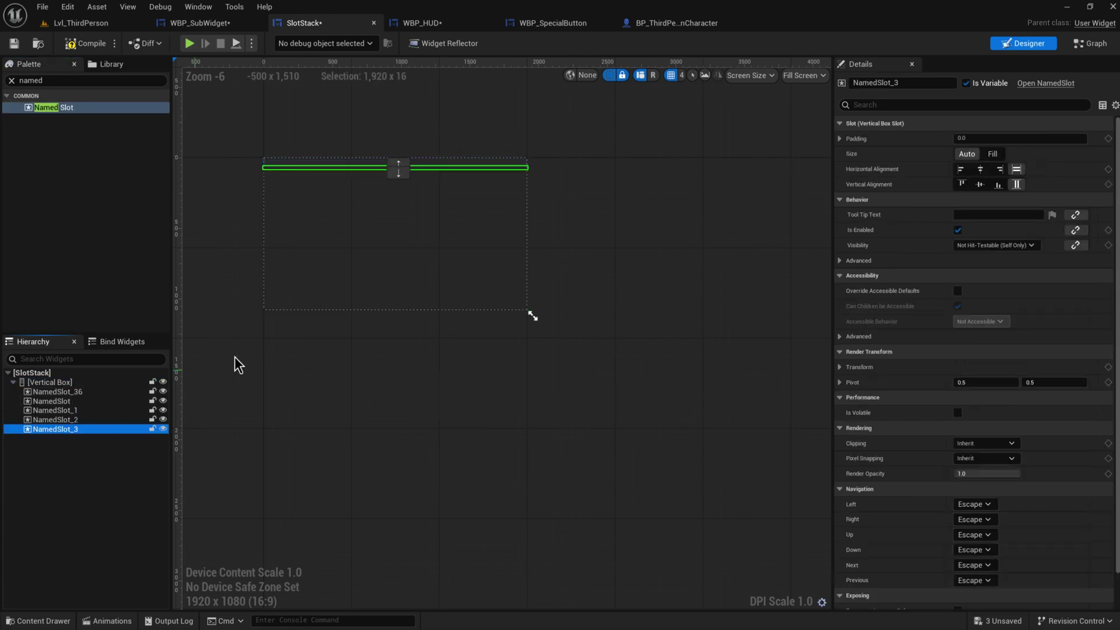
scroll(380, 173, up, 4)
click(191, 24)
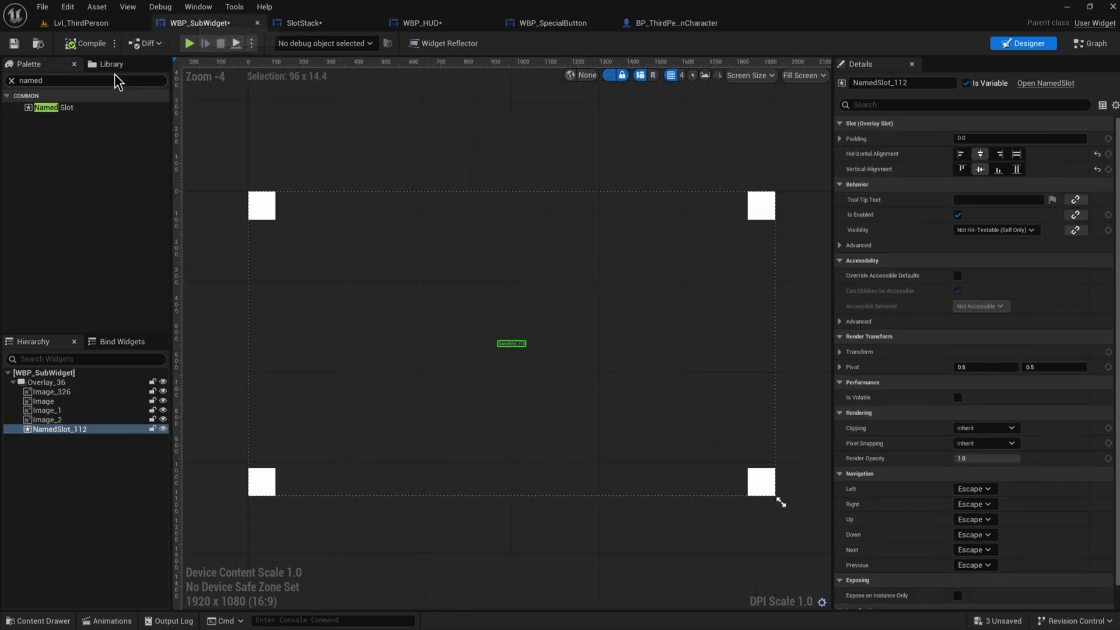
click(76, 81)
Search 'slot' and place a Slot Stack widget on the WBP_HUD canvas.
click(457, 21)
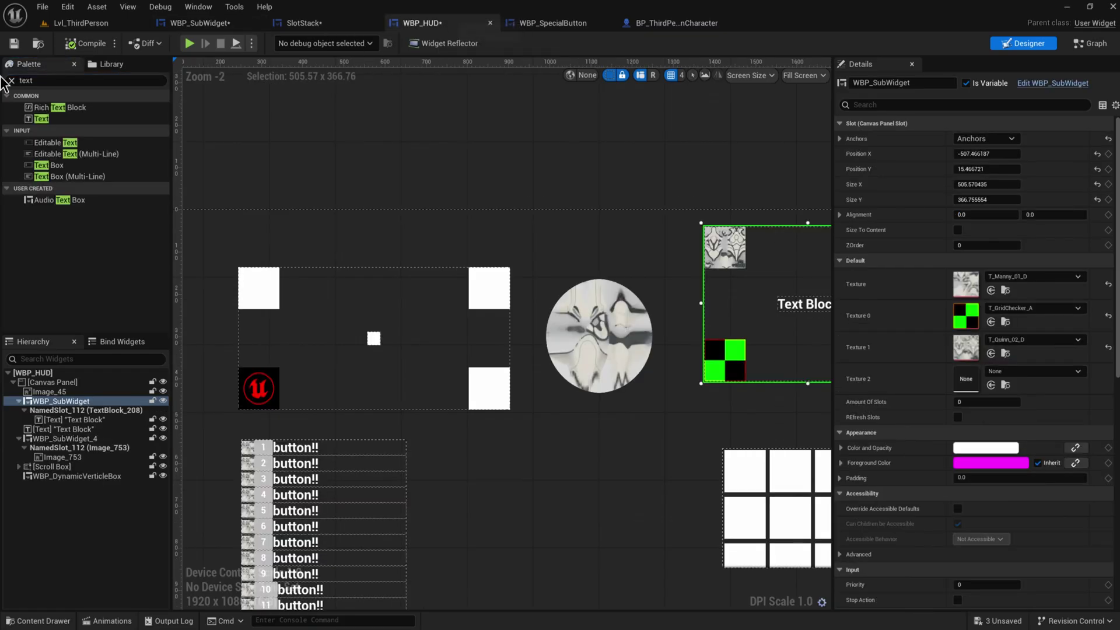
click(6, 81)
text(slot)
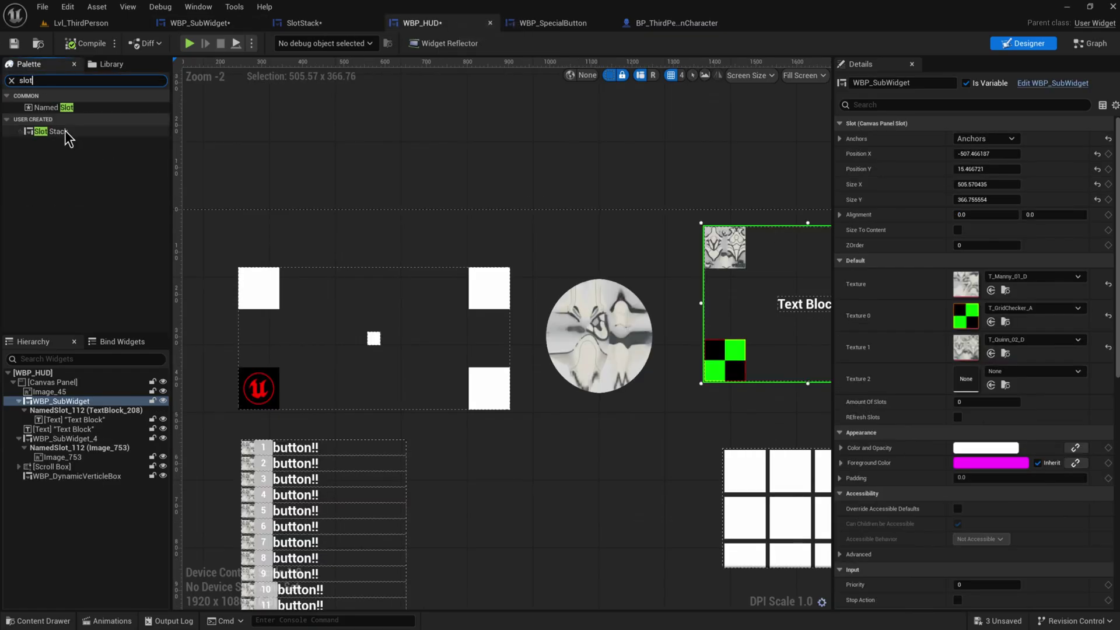
drag(51, 131, 516, 452)
scroll(555, 487, up, 4)
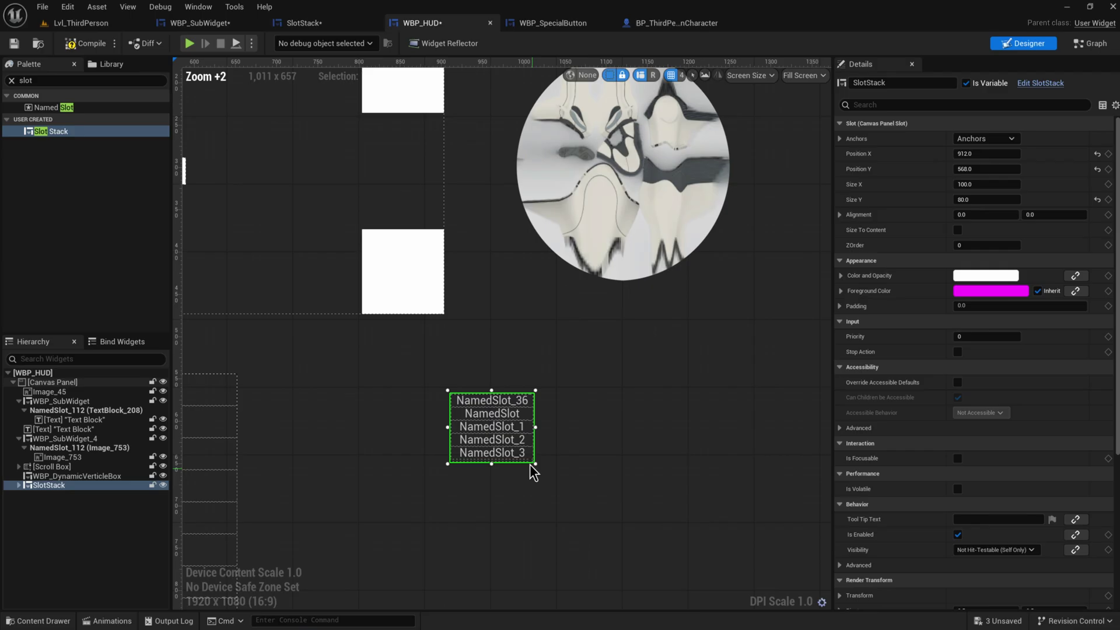
Expand the SlotStack in the hierarchy to view its five named slots and select it on the canvas.
click(19, 482)
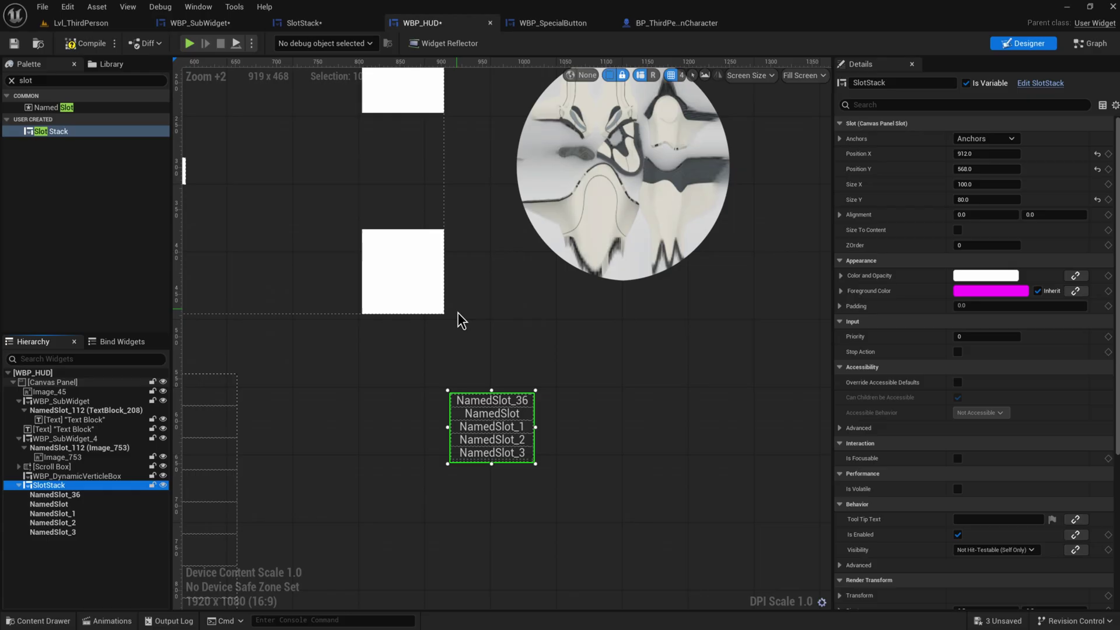
scroll(457, 315, down, 4)
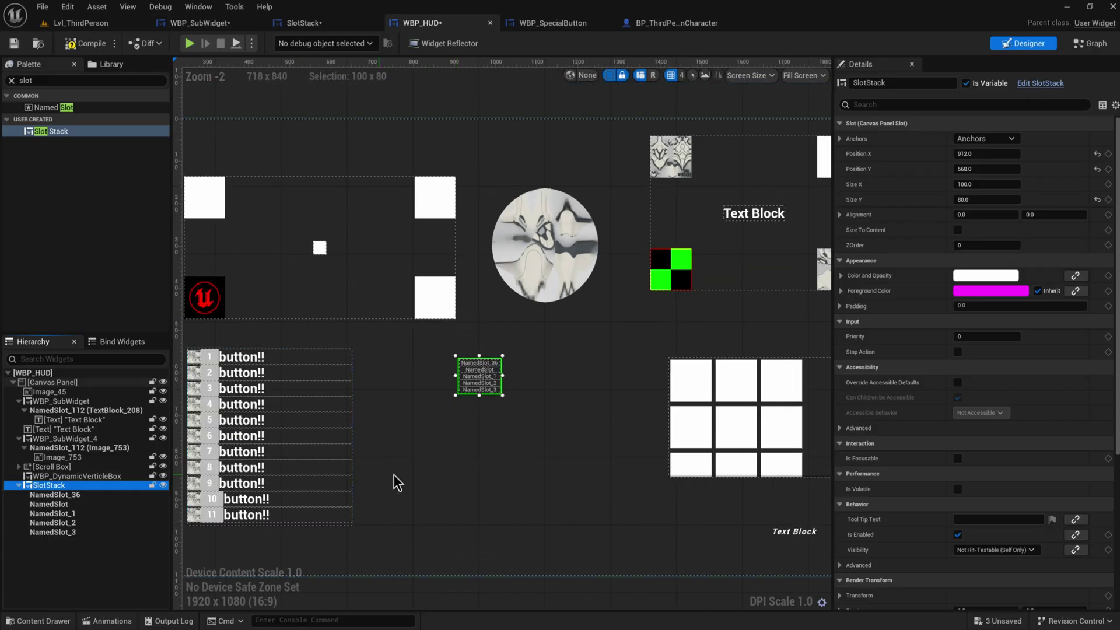
click(343, 505)
right_drag(246, 352, 317, 333)
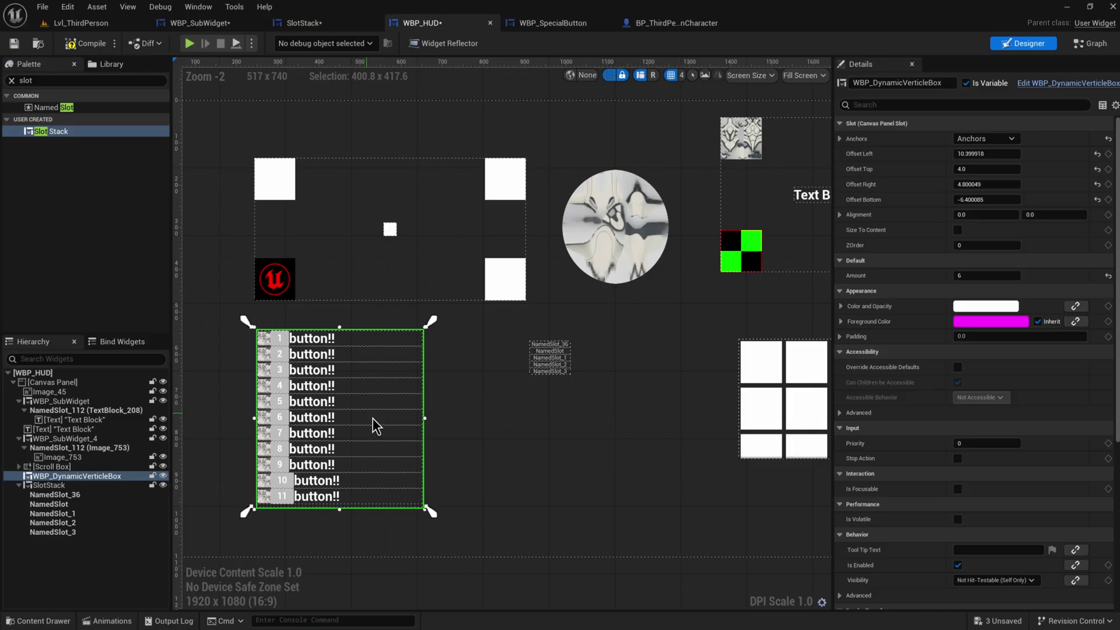
click(550, 357)
scroll(550, 362, up, 4)
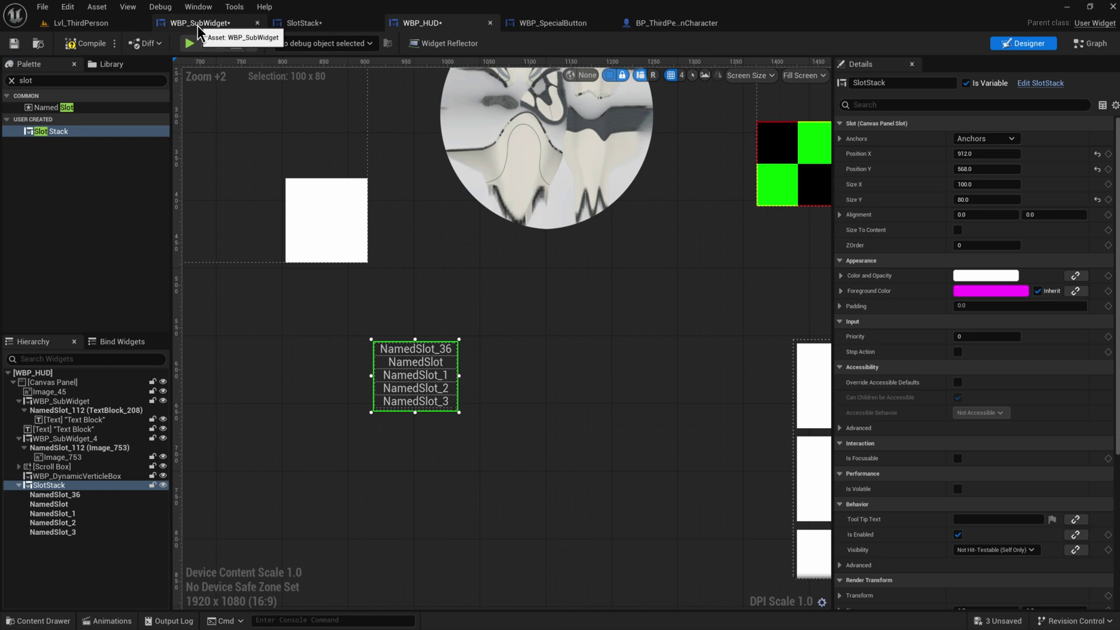
In the SlotStack blueprint, delete all five Named Slots.
click(337, 26)
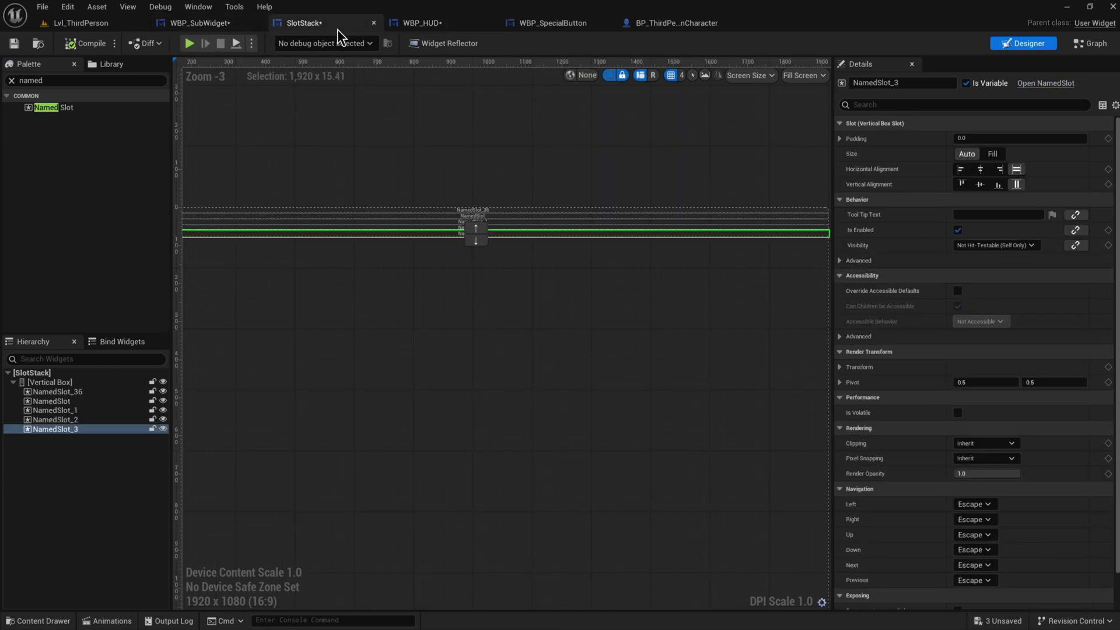
shift+click(68, 394)
key(Delete)
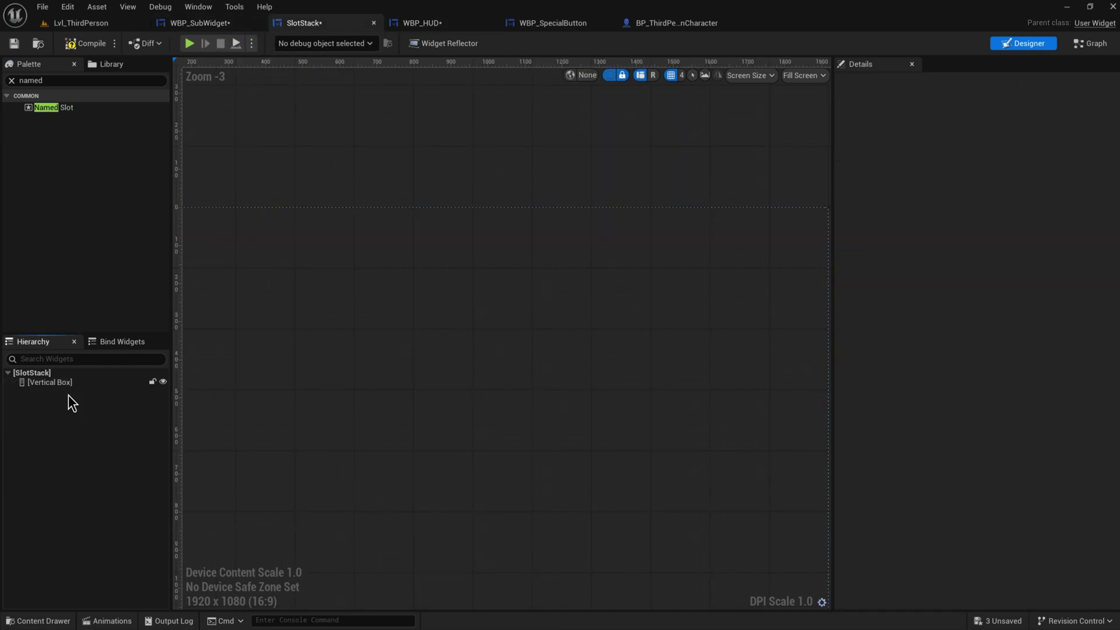
Mark SlotStack's VerticalBox_34 as a variable.
click(1091, 43)
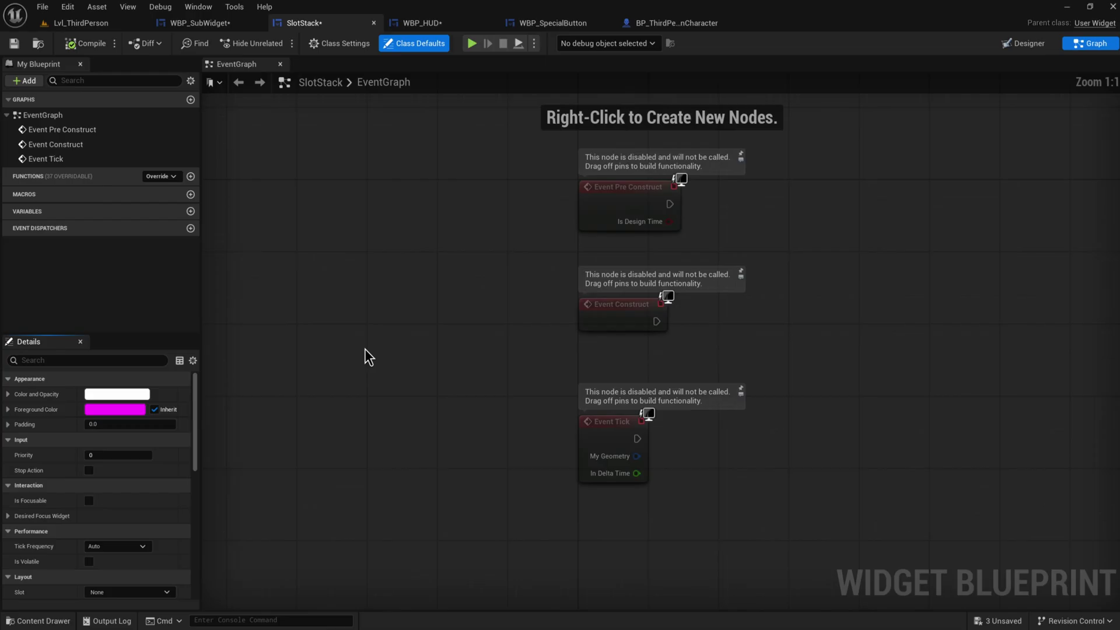
click(1032, 45)
click(97, 380)
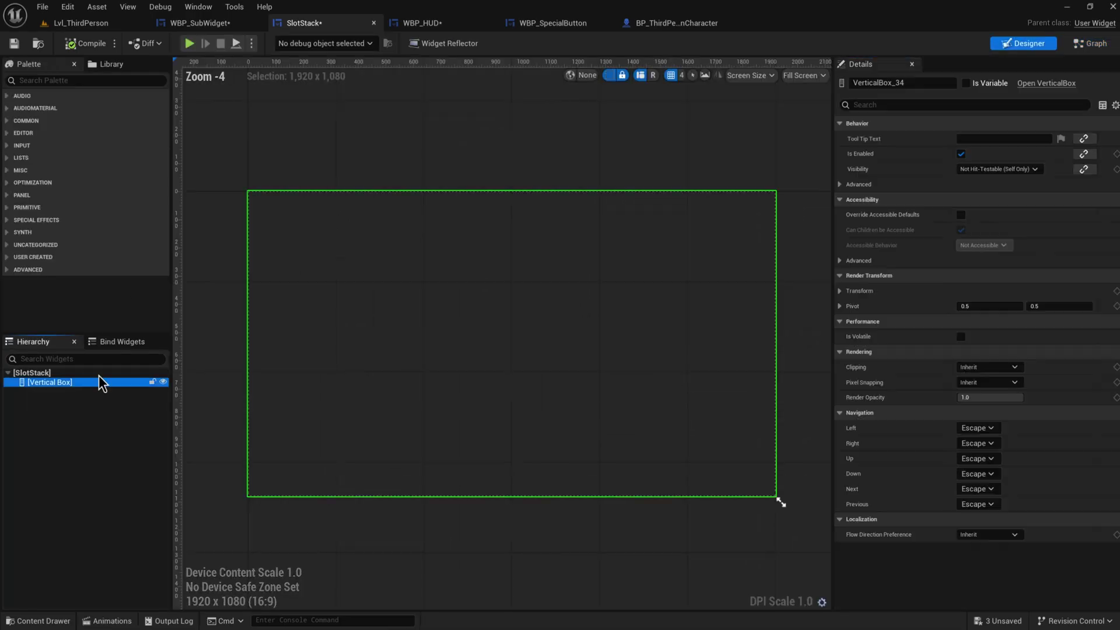
click(965, 84)
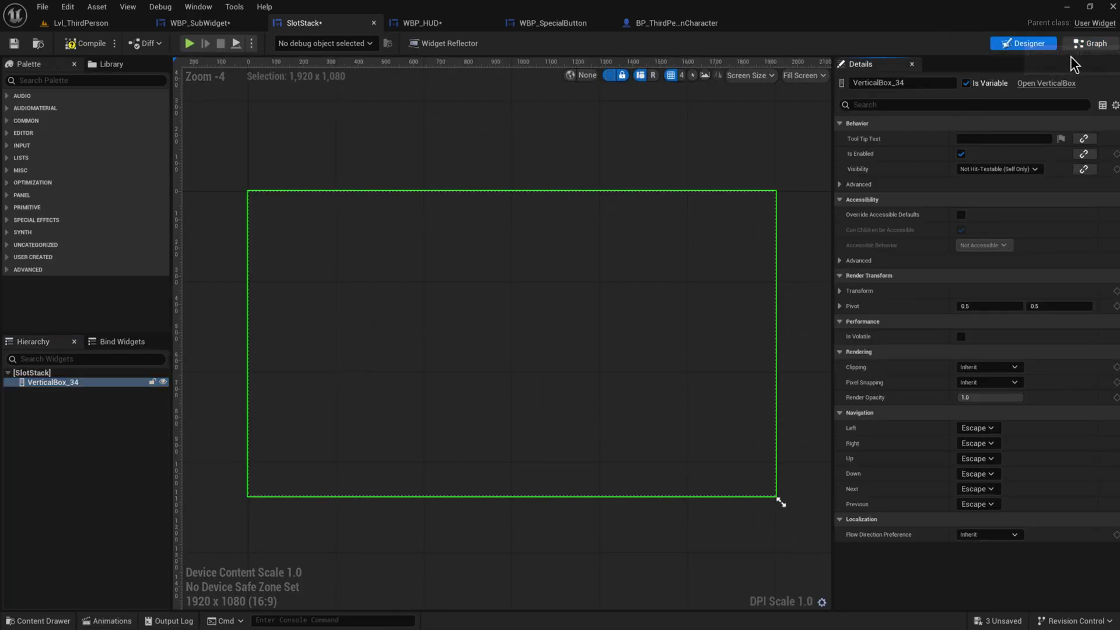
In the Event Graph, add a VerticalBox_34 getter wired into an Add Child node.
click(1091, 44)
ctrl+drag(143, 242, 727, 137)
right_drag(852, 186, 555, 320)
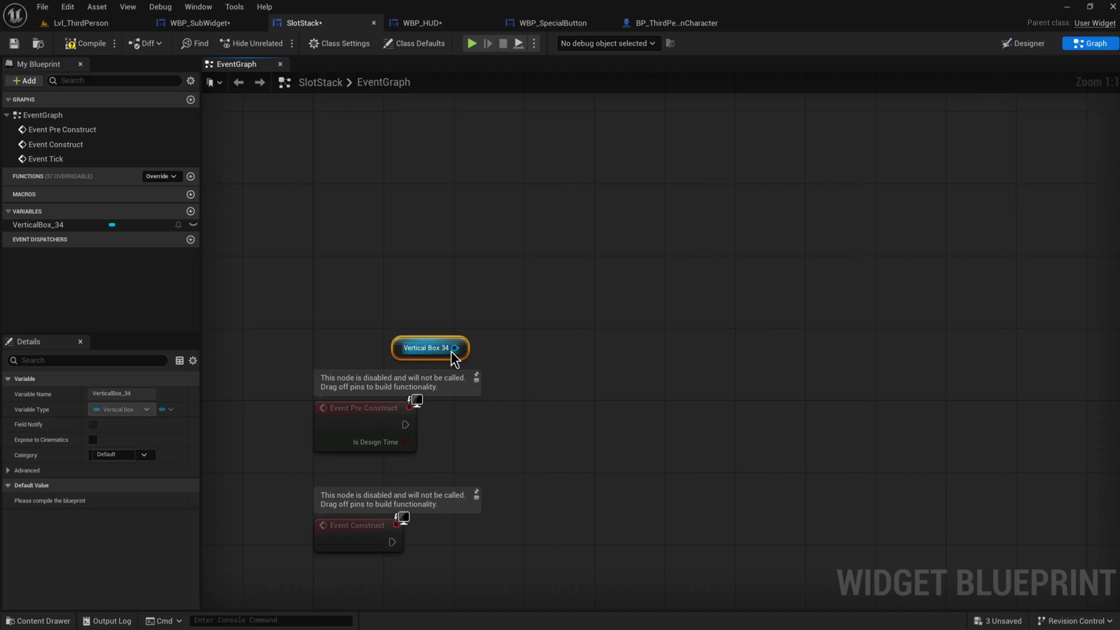
drag(455, 347, 820, 398)
text(add child)
key(Return)
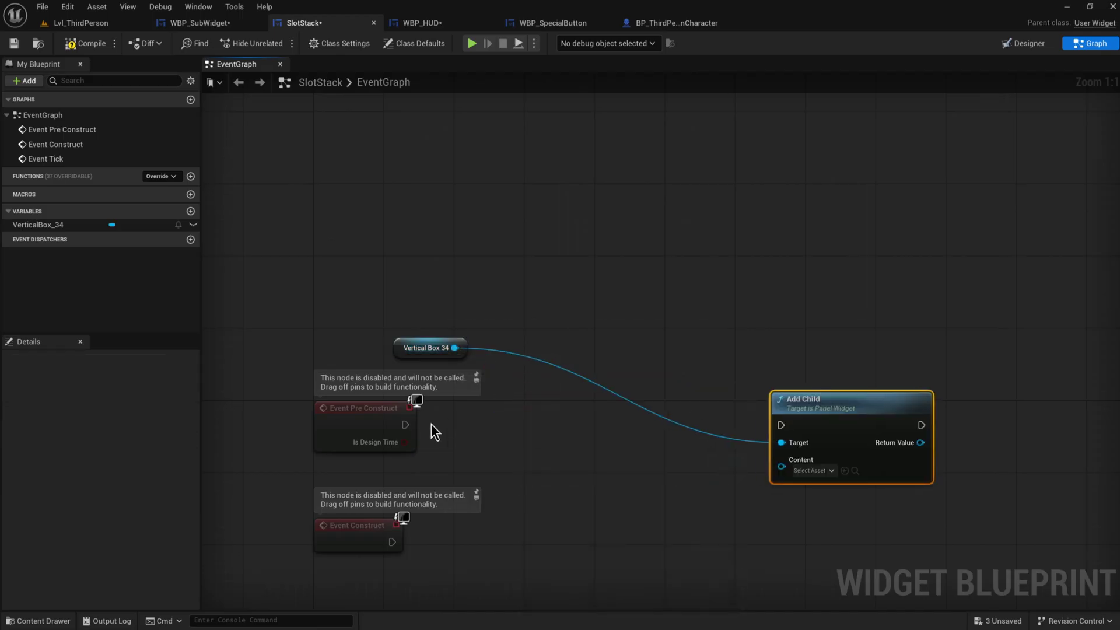
From Event Pre Construct, construct a Named Slot object and feed it into Add Child's Content.
drag(405, 424, 462, 421)
text(cont)
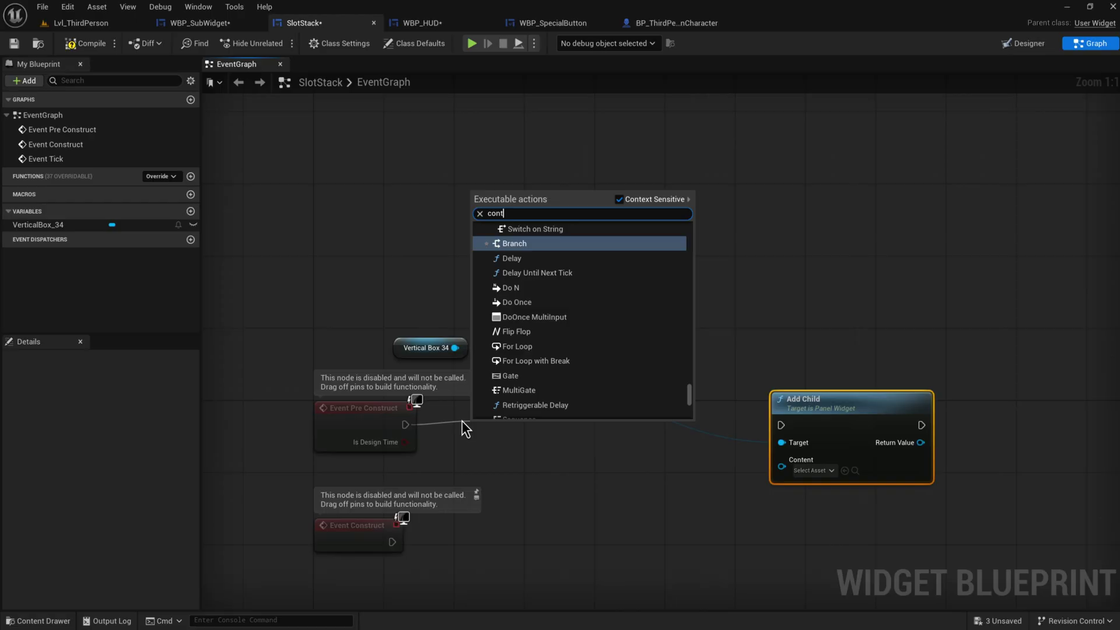
text(r)
key(BackSpace)
key(BackSpace)
key(BackSpace)
key(BackSpace)
key(BackSpace)
text(object from)
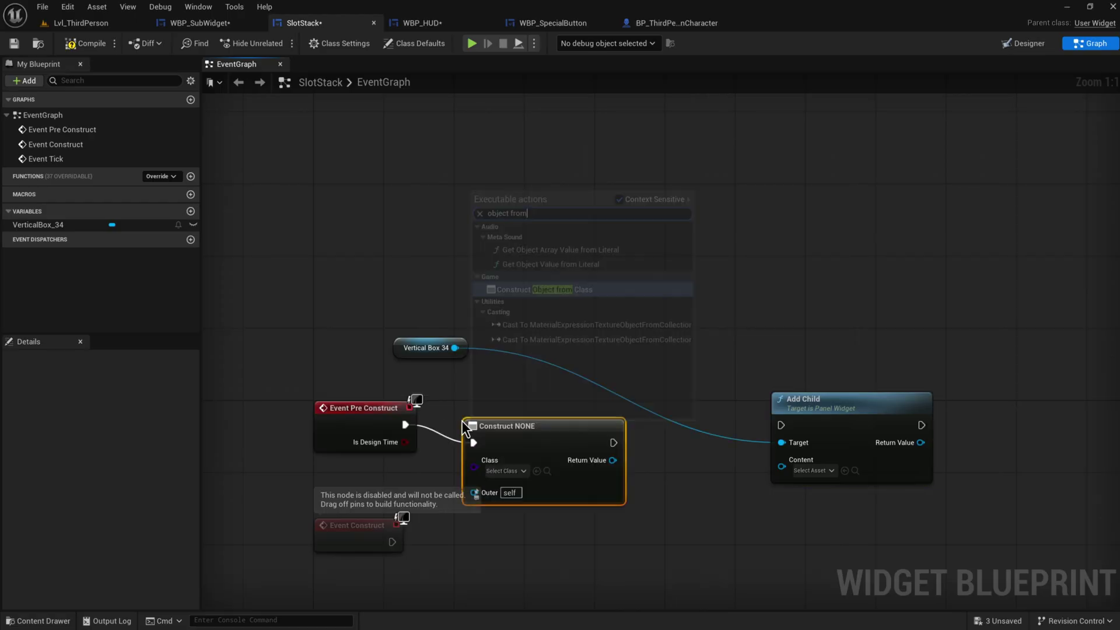
click(507, 470)
text(named sl)
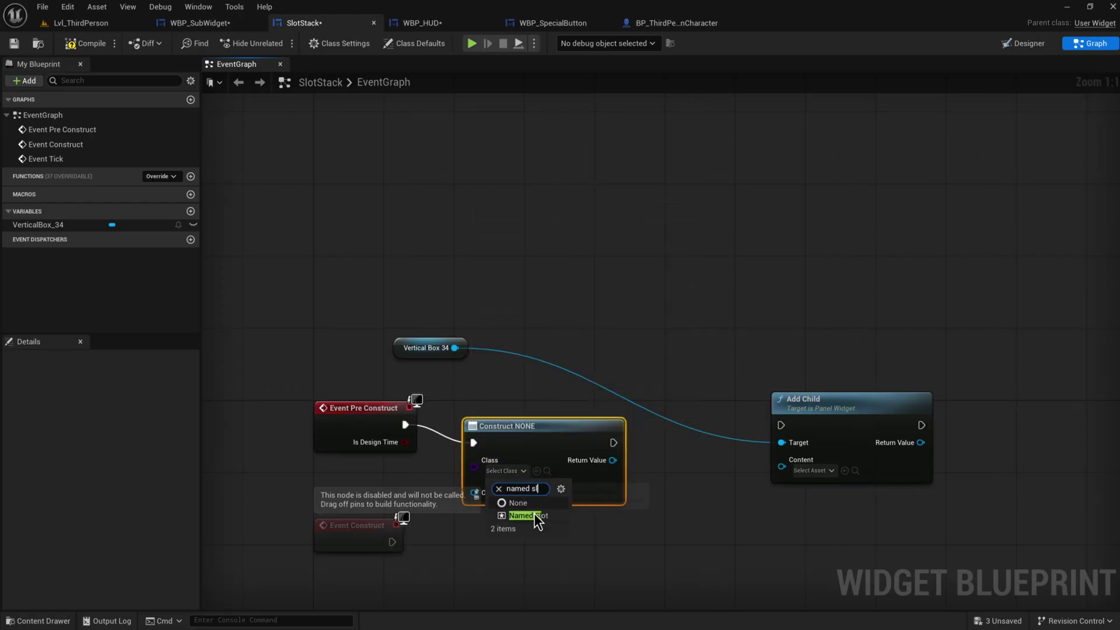
click(537, 515)
mouse_move(610, 461)
mouse_down()
mouse_move(789, 482)
mouse_move(782, 461)
mouse_move(630, 458)
mouse_move(611, 443)
mouse_up()
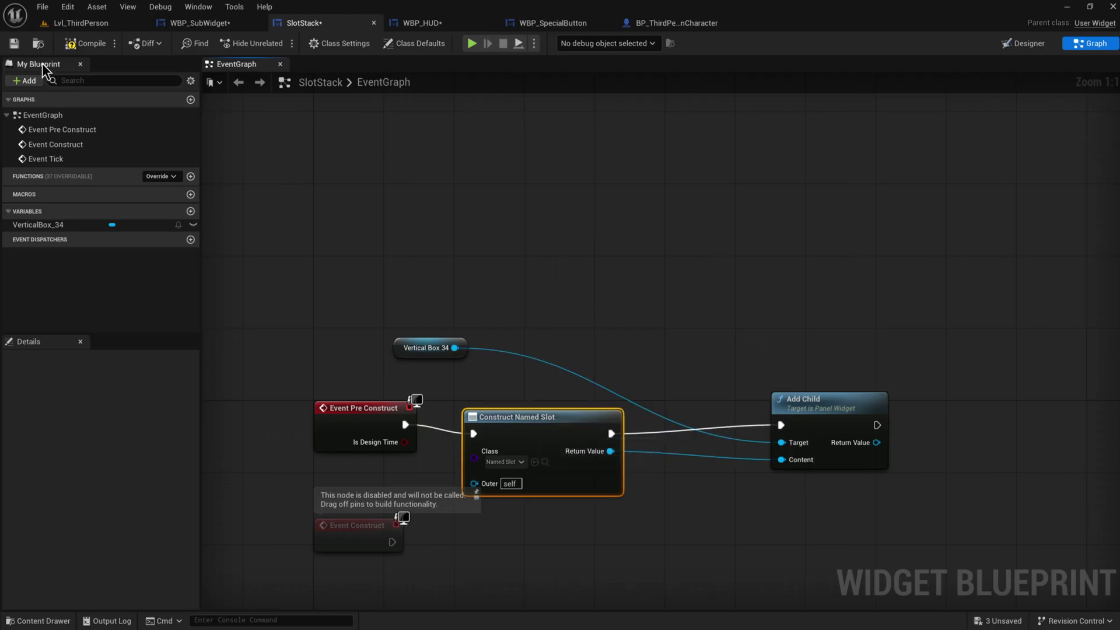
Delete the Construct Named Slot node and select the Add Child node.
key(ctrl+shift+alt+d)
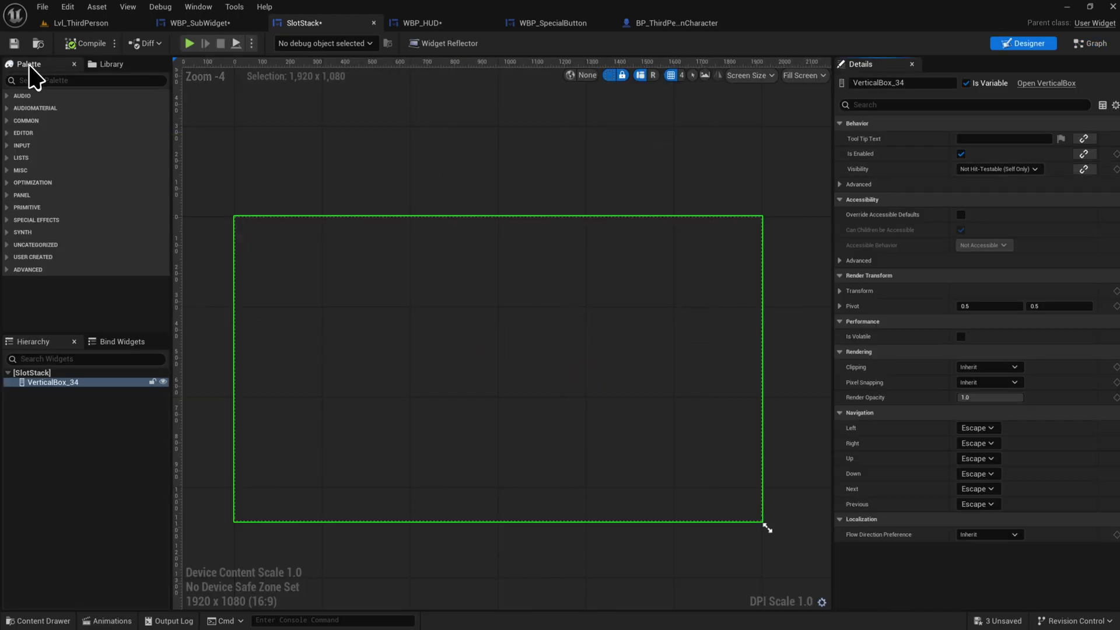
click(1090, 44)
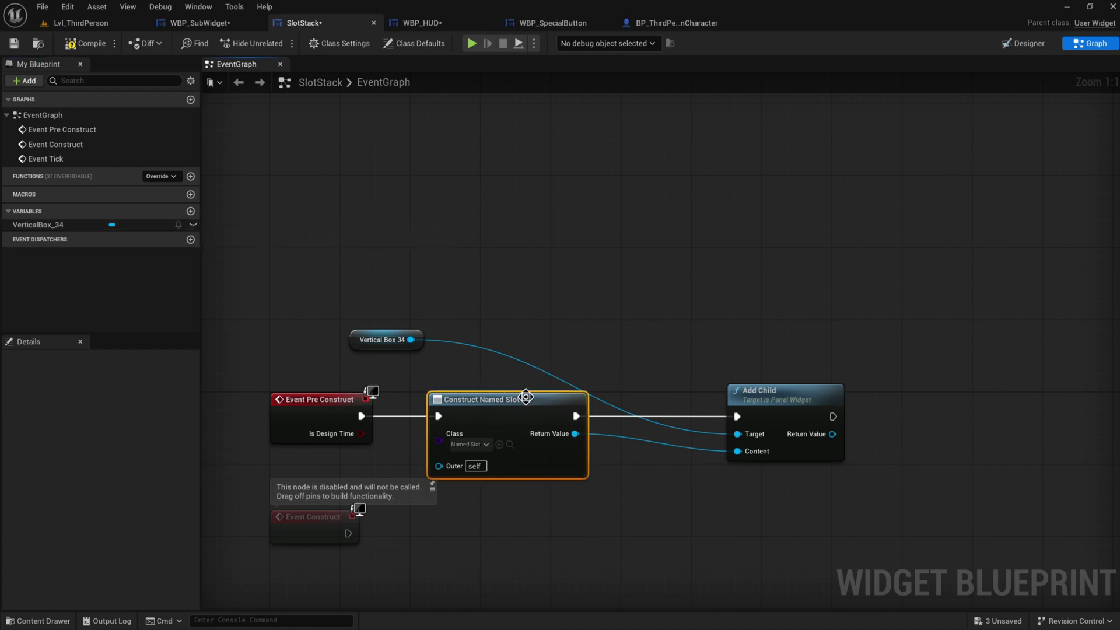
key(Delete)
click(733, 389)
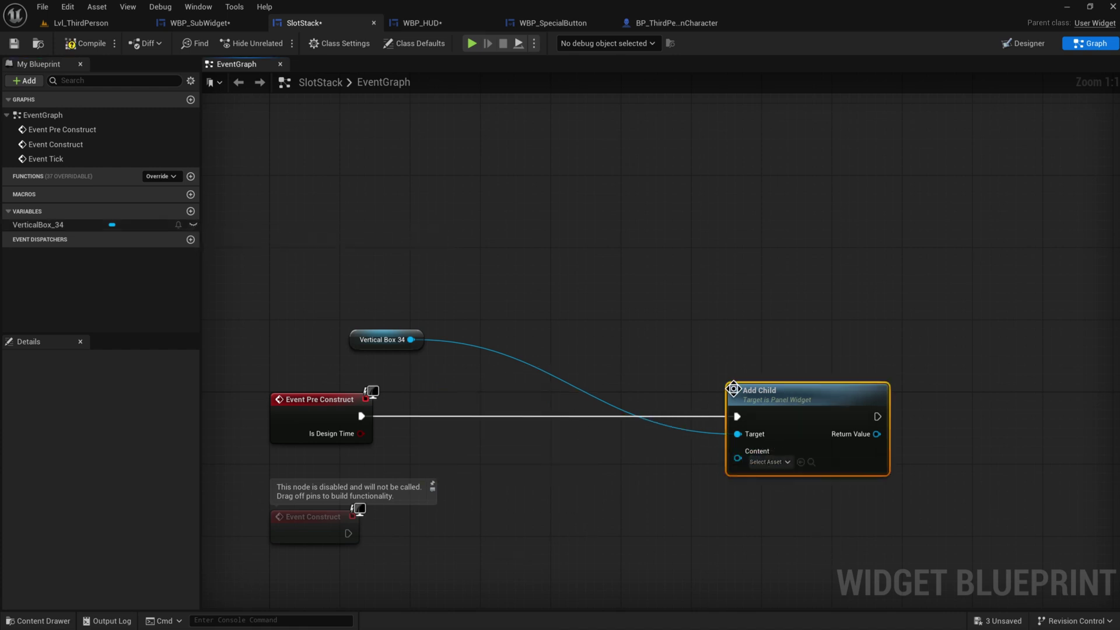
Delete the Add Child, VerticalBox_34 getter and Event Pre Construct nodes from the graph.
key(Delete)
click(356, 344)
key(Delete)
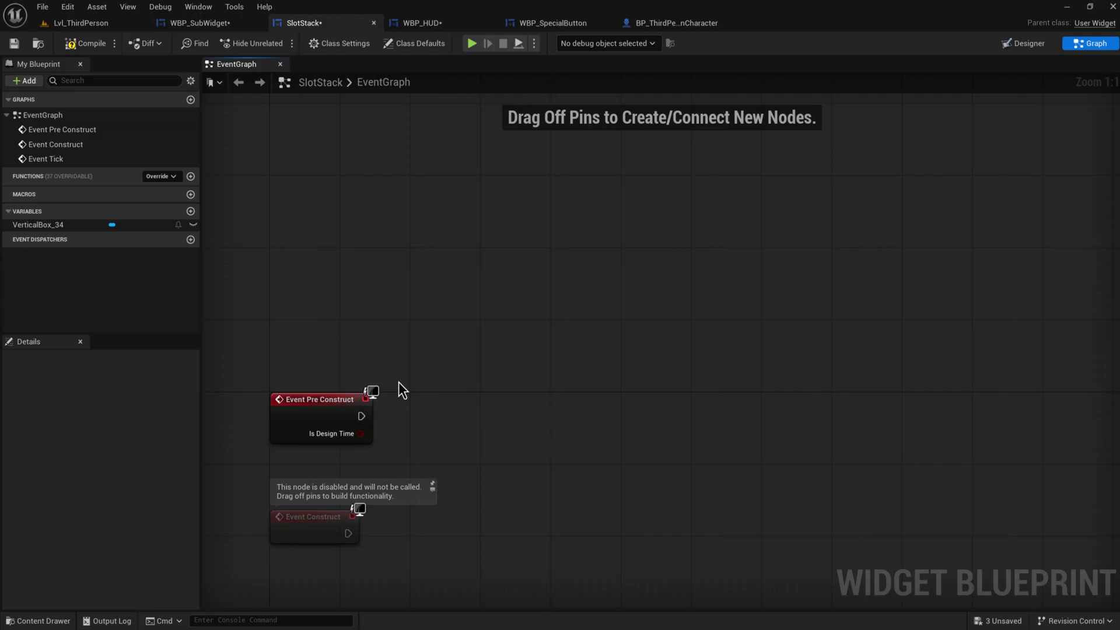
click(356, 399)
key(Delete)
In the designer, add Named Slots into VerticalBox_34 and compile SlotStack.
click(1018, 44)
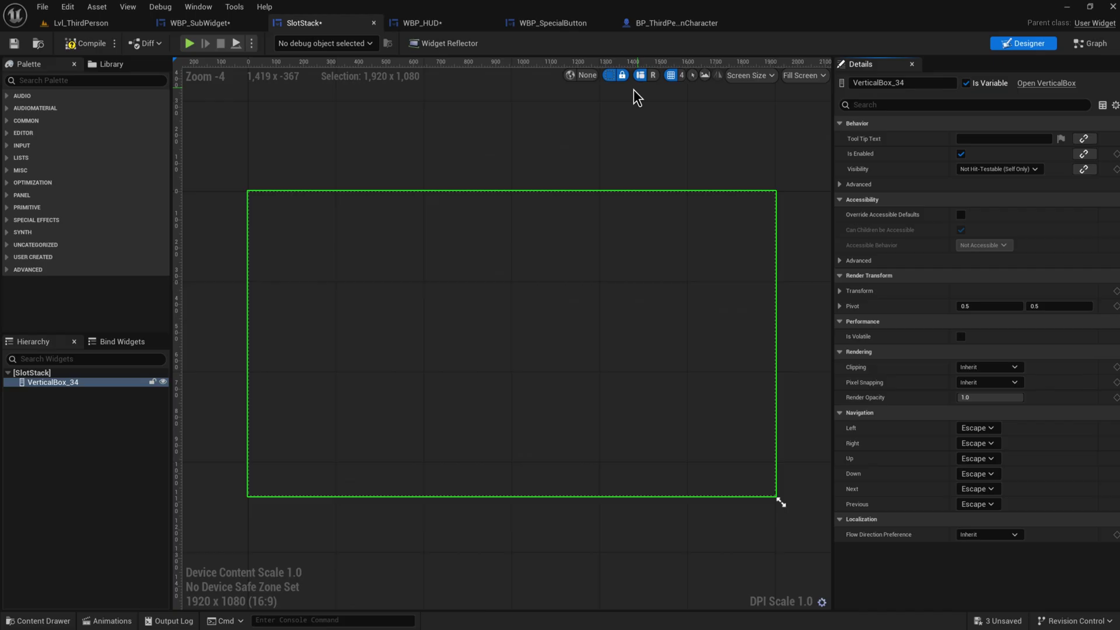
click(70, 454)
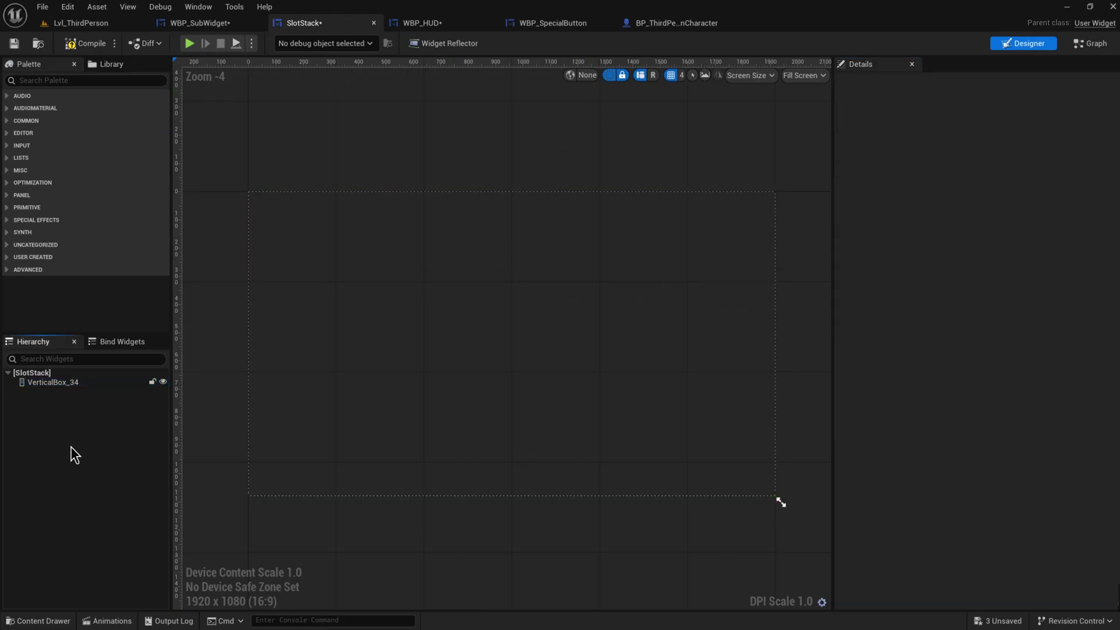
key(ctrl+z)
click(82, 380)
click(41, 80)
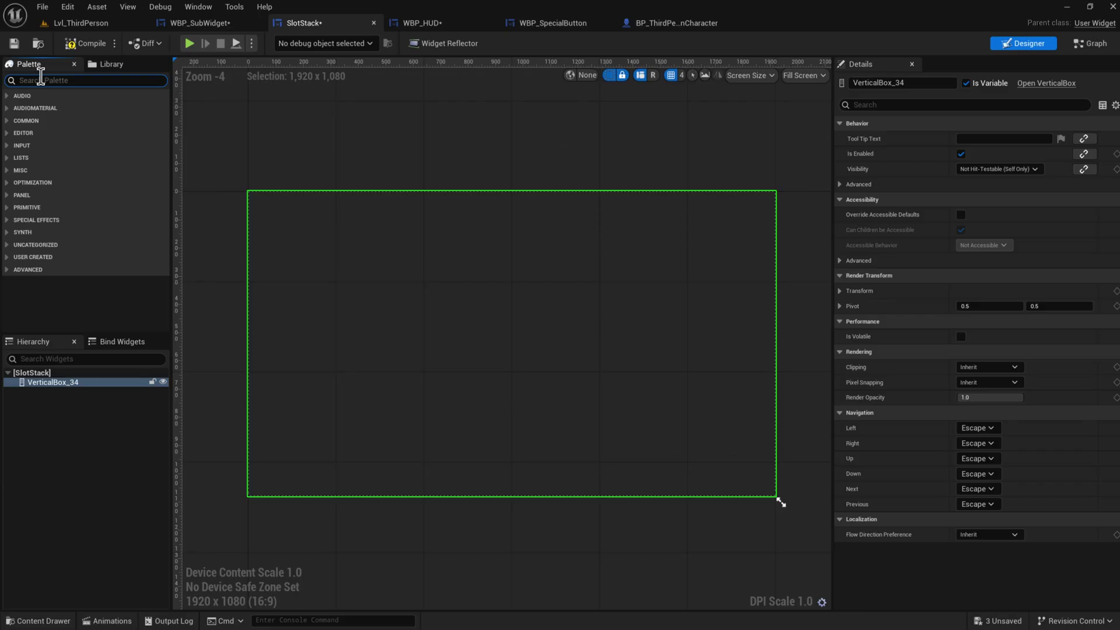
text(named)
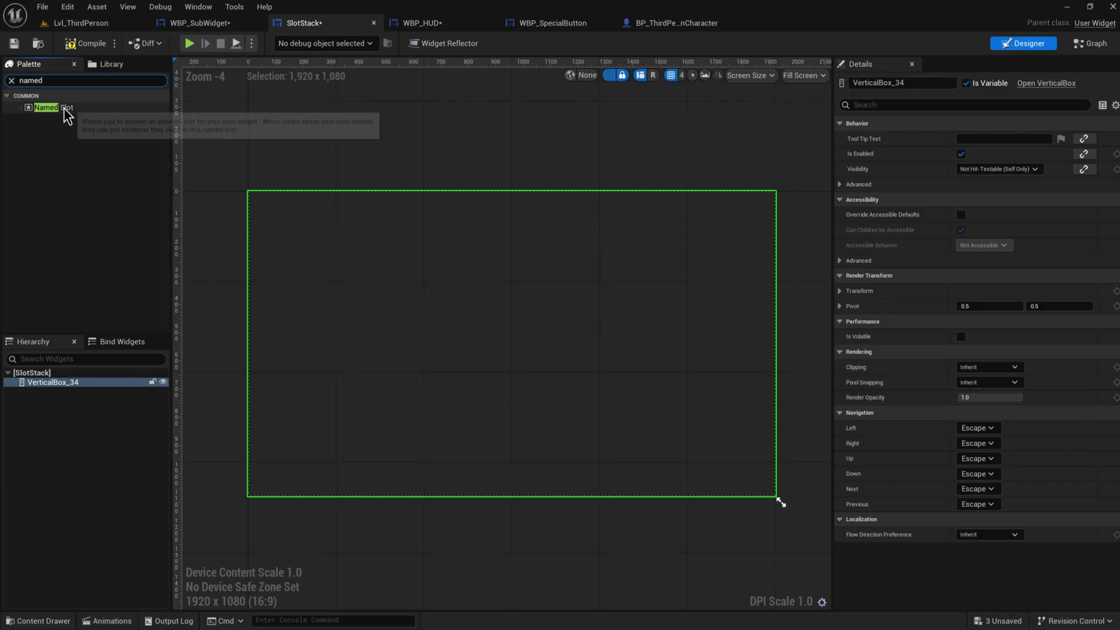
drag(64, 108, 78, 394)
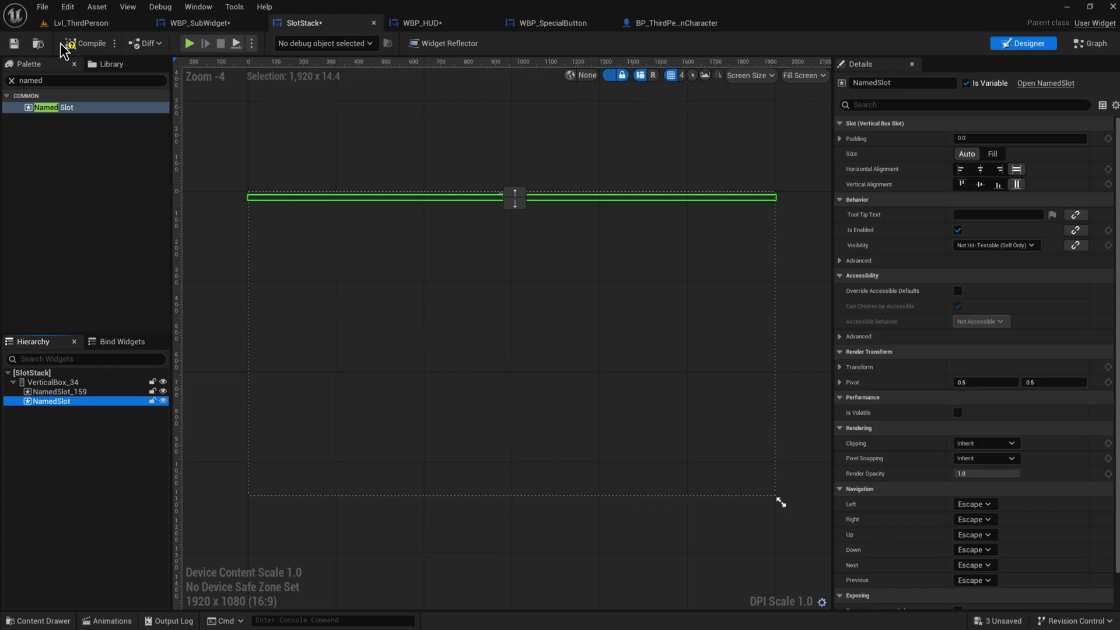
click(76, 43)
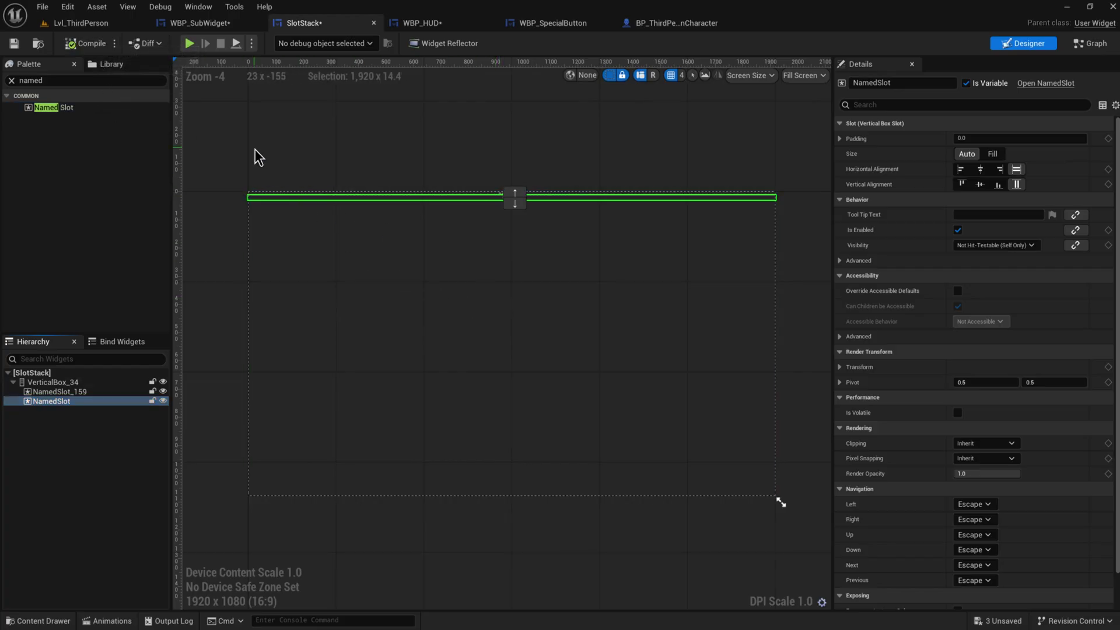
click(561, 23)
In WBP_HUD, nest a Slot Stack in SlotStack's named slot and another inside SlotStack_145's slot.
click(681, 23)
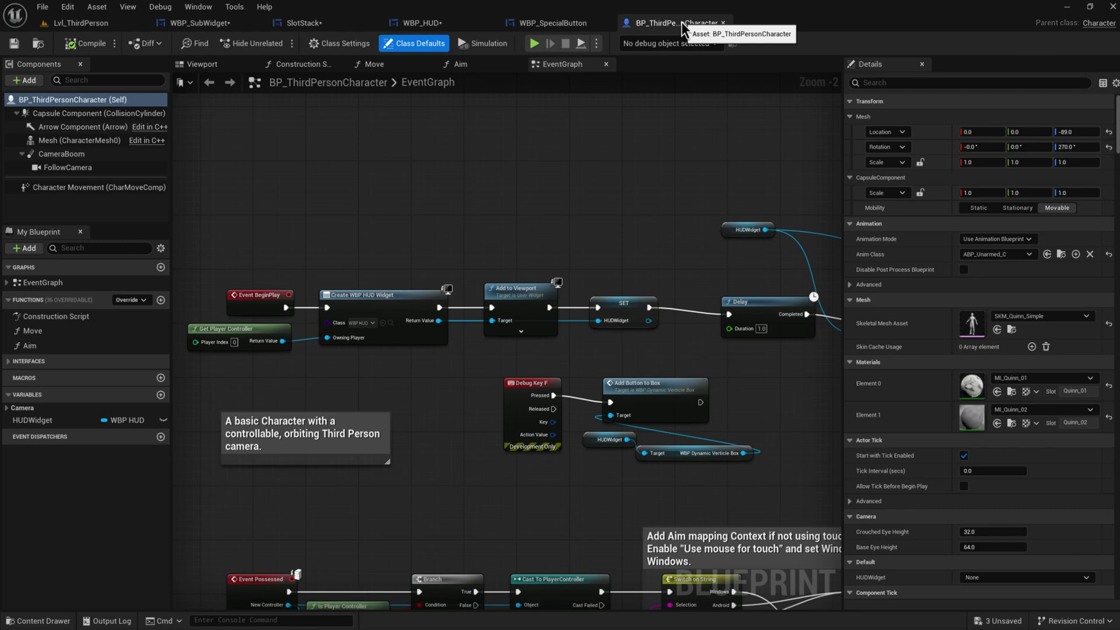
click(441, 24)
scroll(485, 354, down, 2)
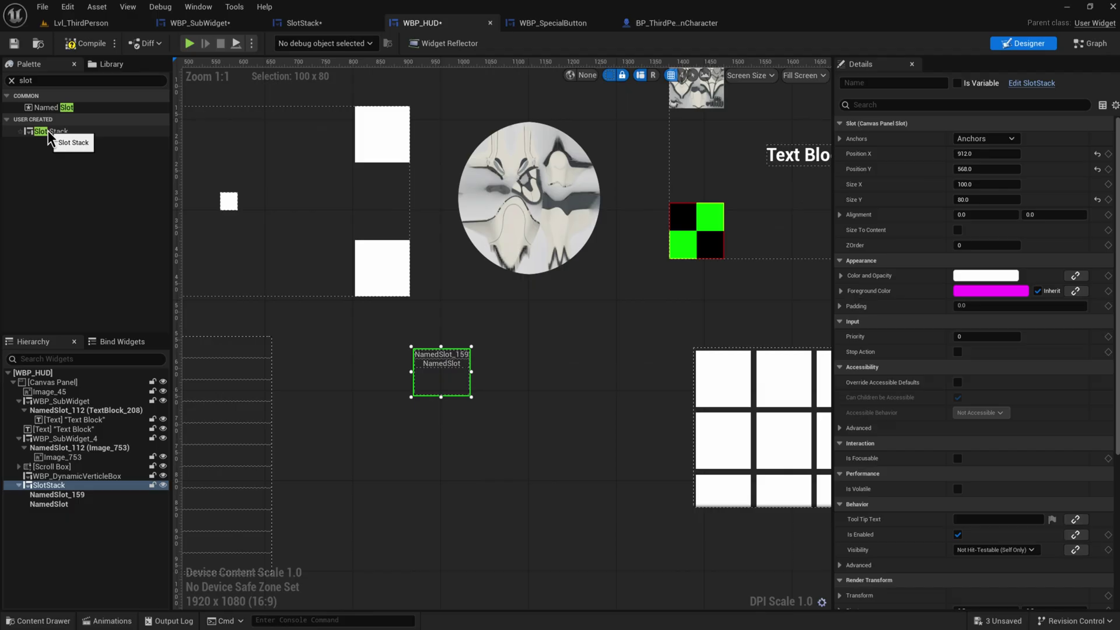
drag(51, 131, 62, 513)
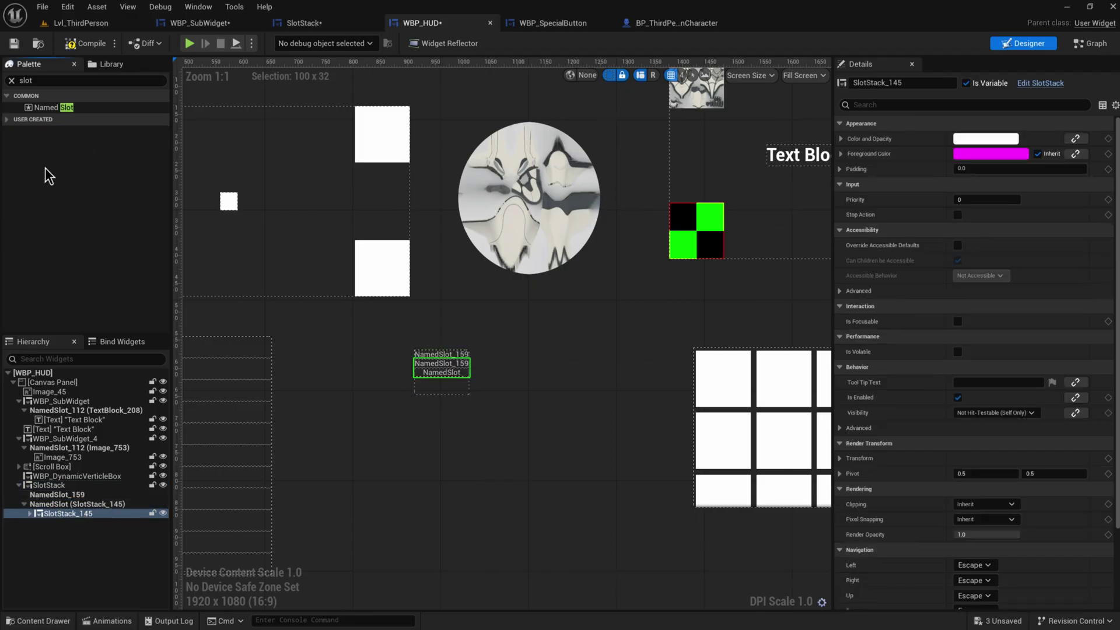
click(8, 122)
drag(64, 132, 67, 540)
Try twice to place an Image into NamedSlot_159.
click(84, 80)
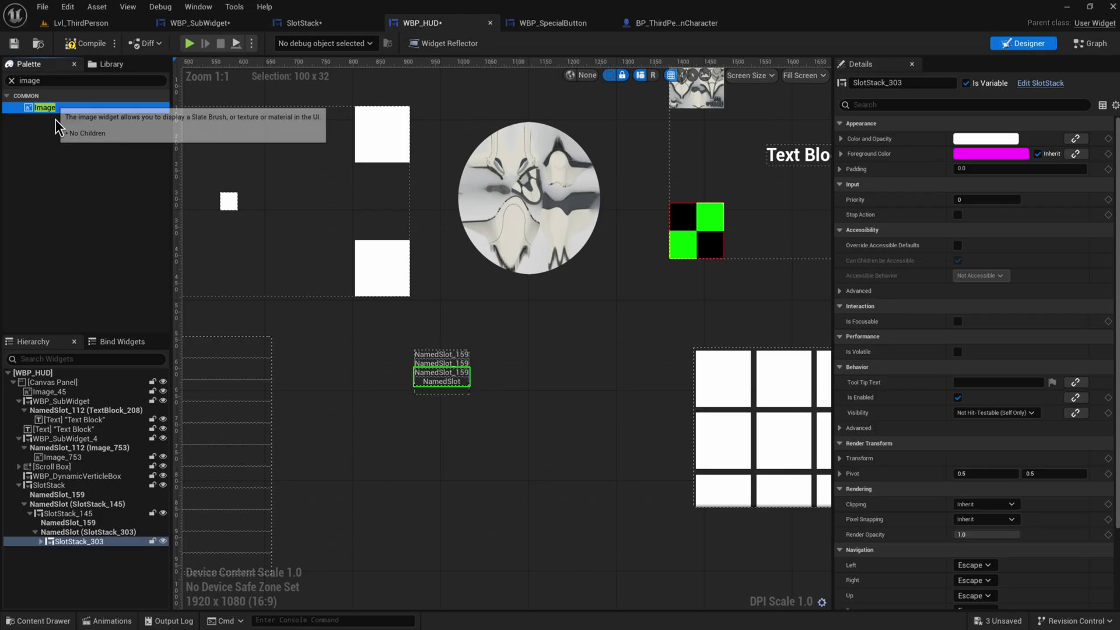
drag(43, 108, 40, 247)
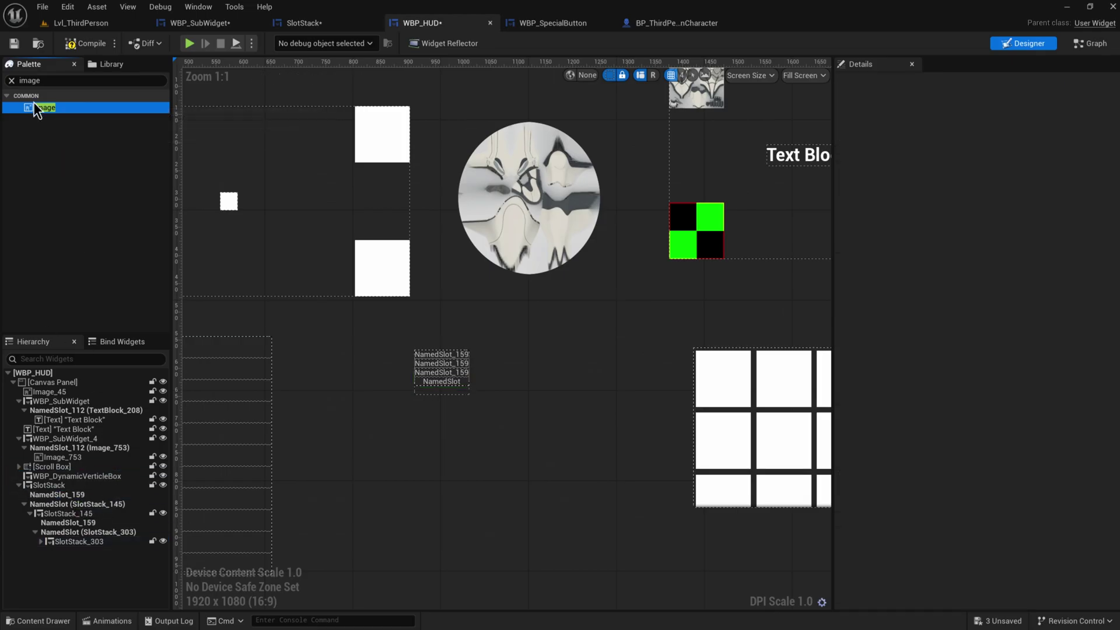
drag(35, 109, 75, 496)
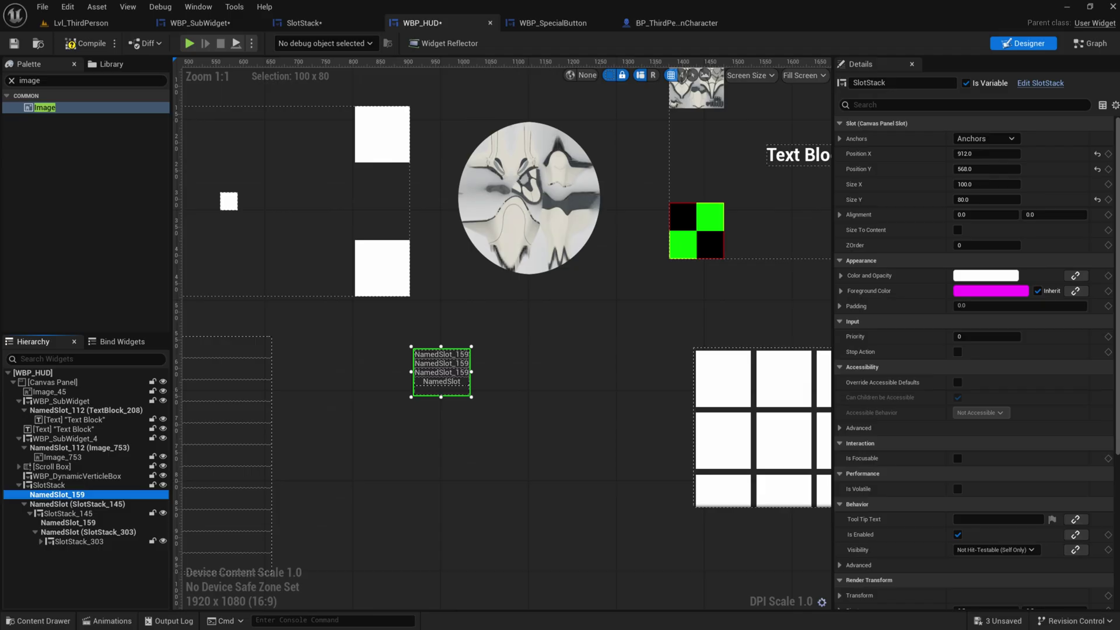
mouse_move(304, 629)
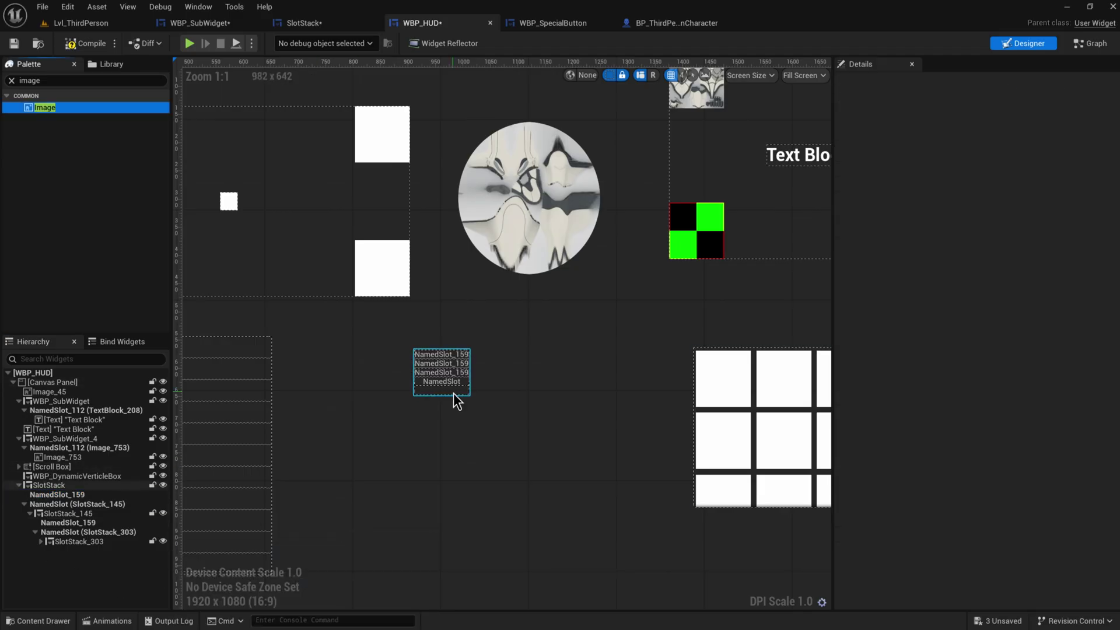
scroll(482, 371, up, 1)
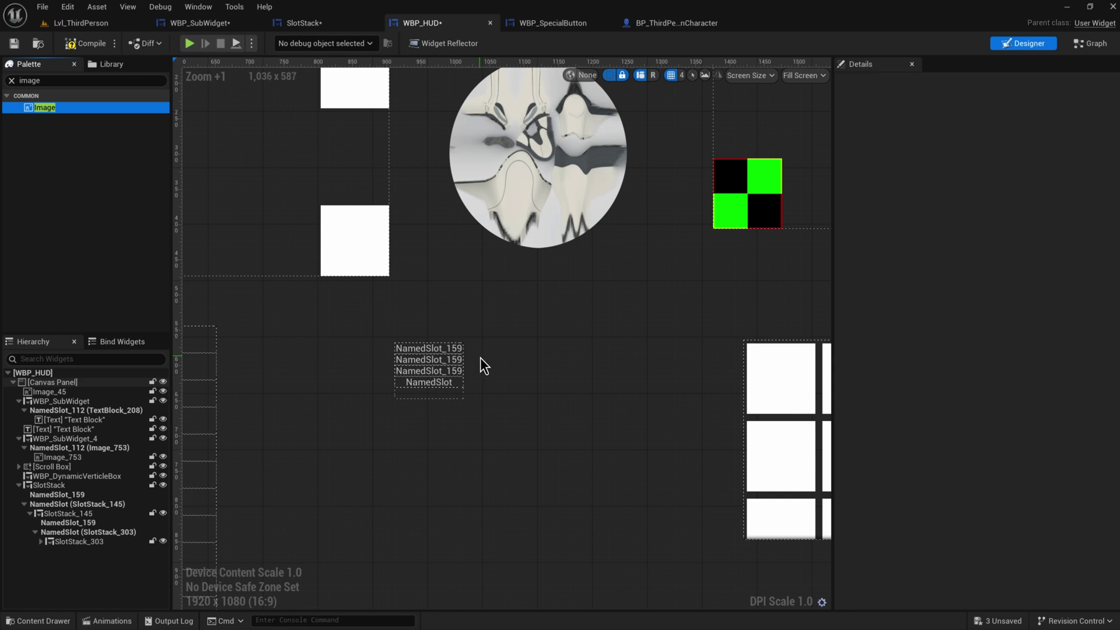
scroll(525, 431, down, 3)
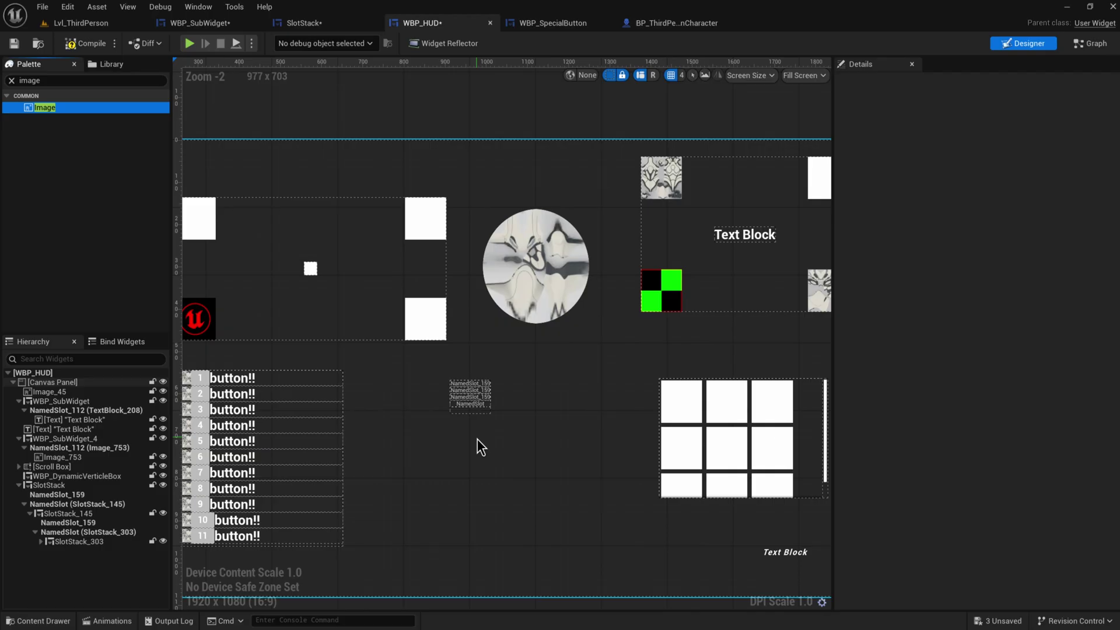
In SlotStack, delete NamedSlot_159 and restore it with Ctrl+Z.
click(297, 22)
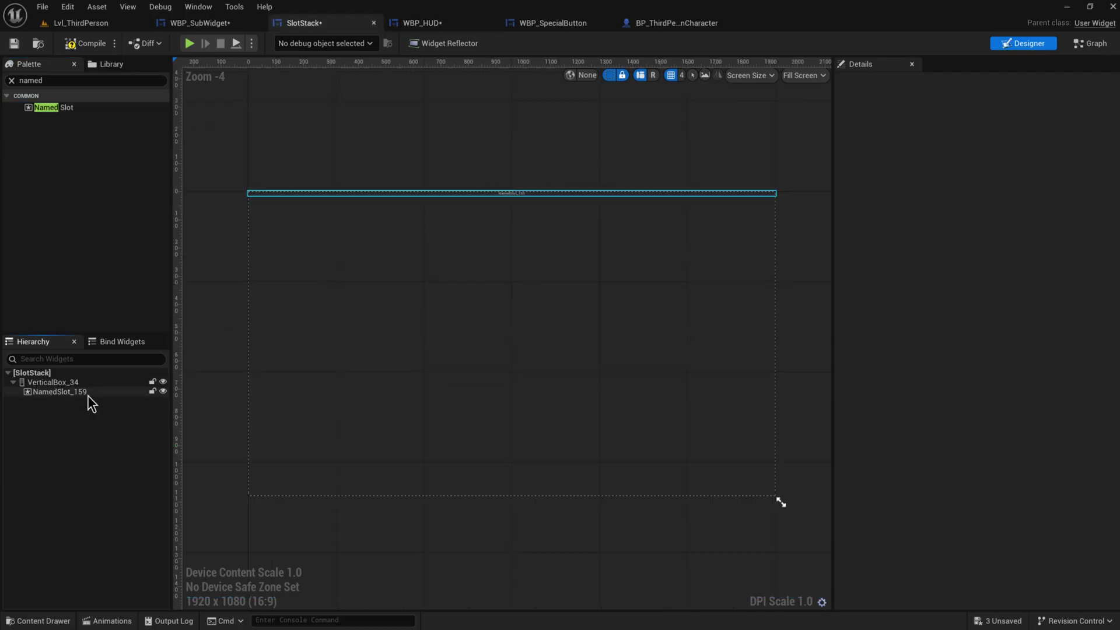
click(87, 395)
ctrl+click(87, 395)
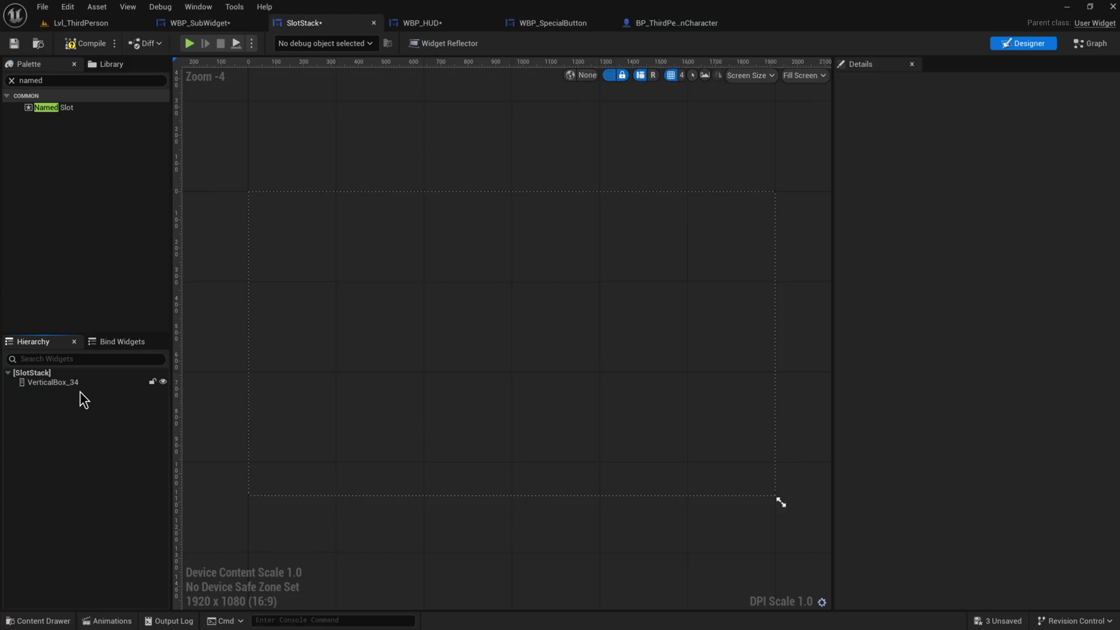
key(ctrl+z)
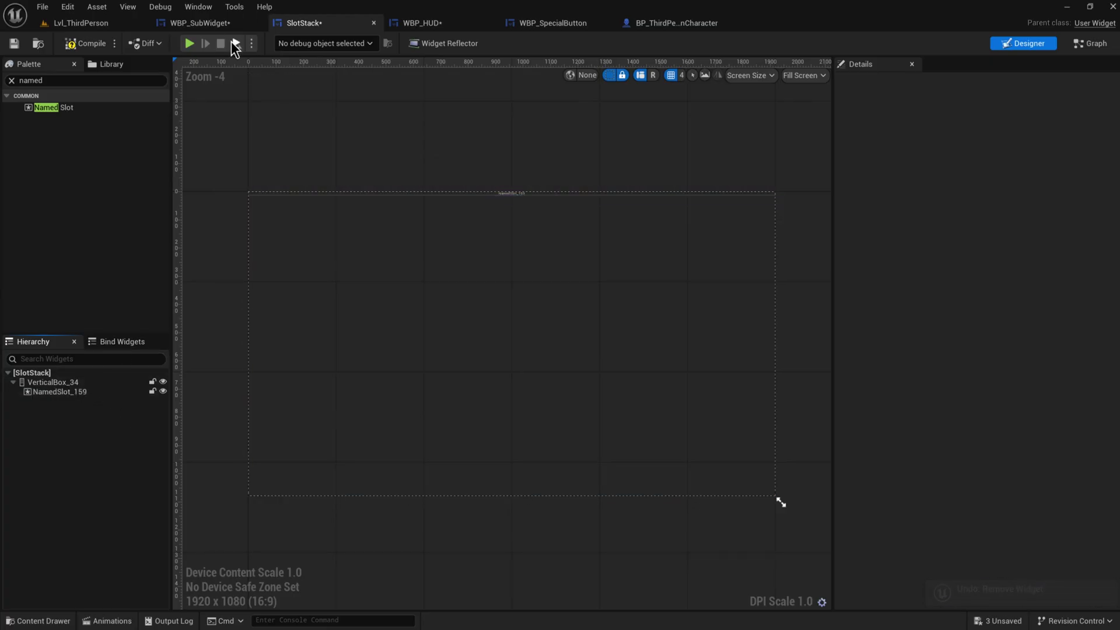
Return to the WBP_HUD designer and clear the palette search to list all widgets.
click(199, 23)
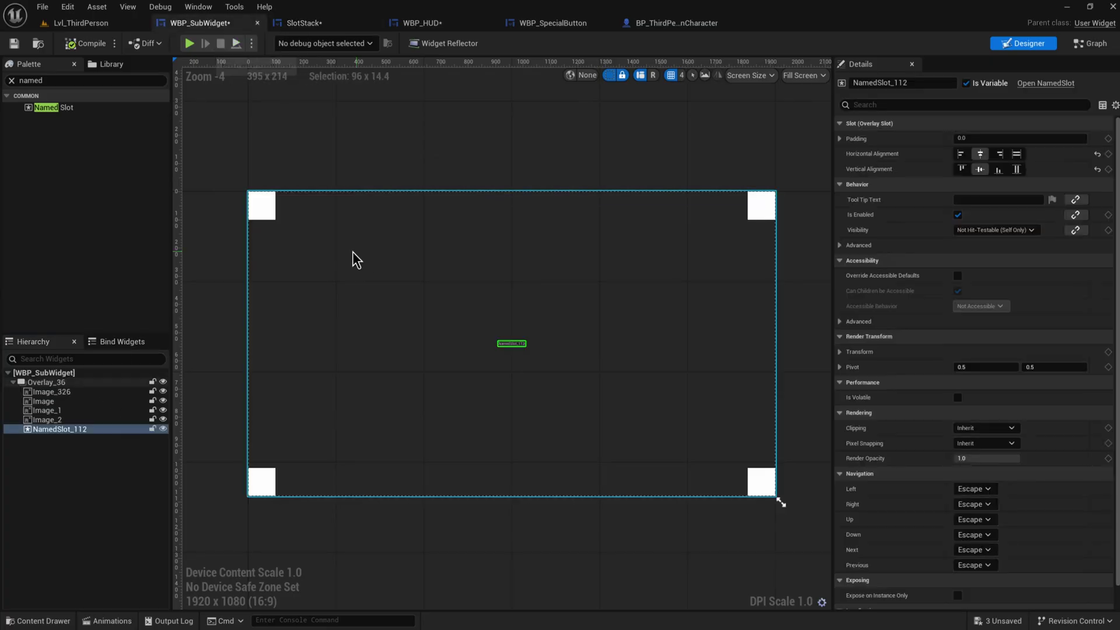
click(327, 23)
click(414, 24)
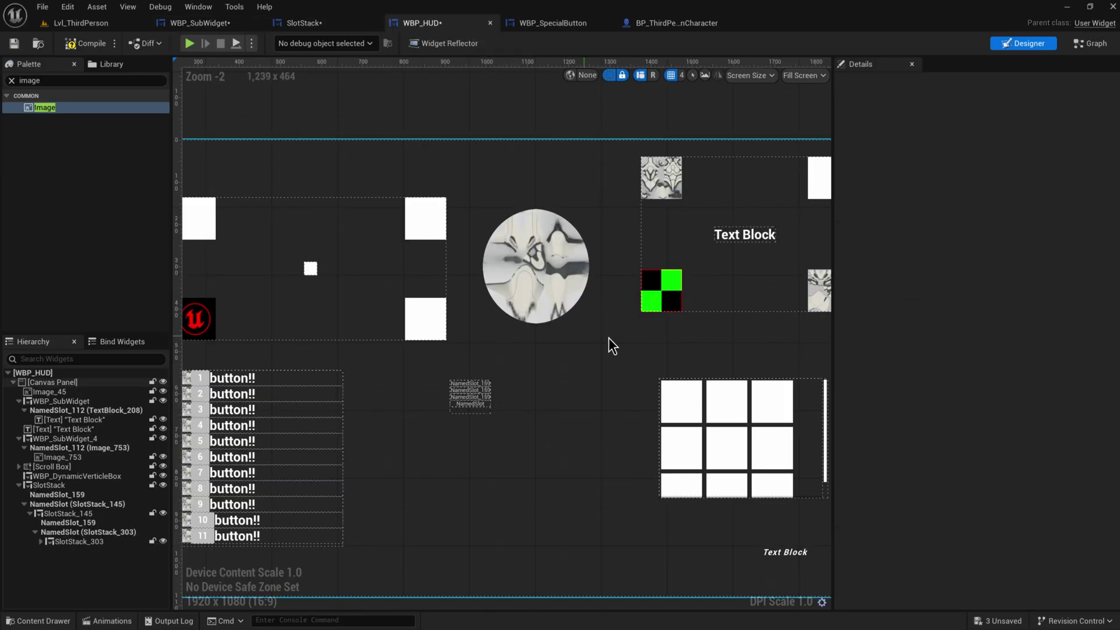
click(11, 81)
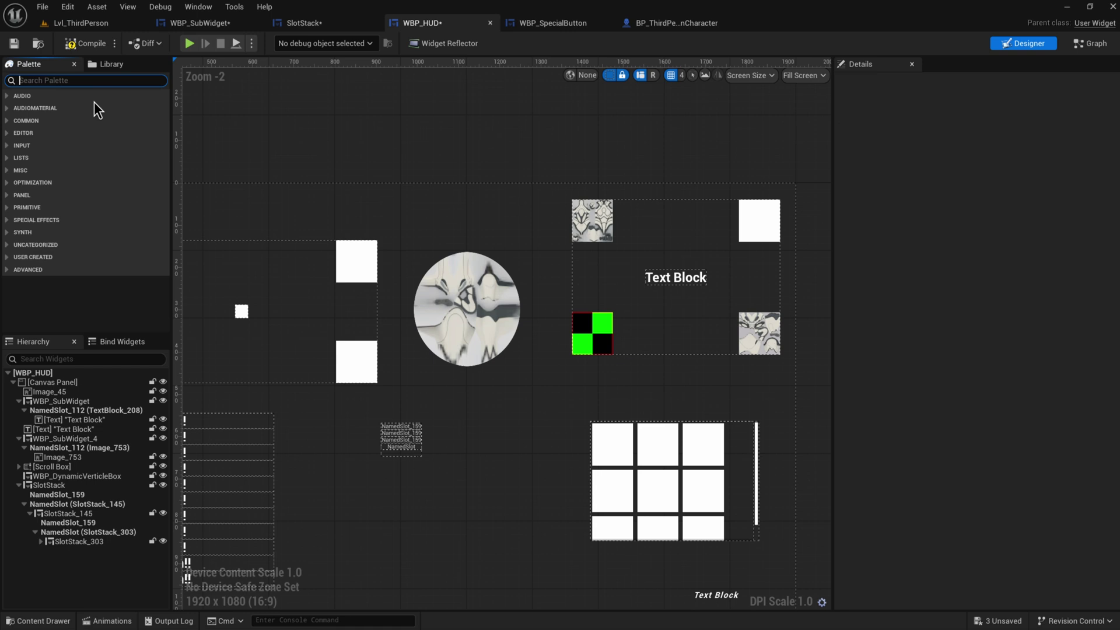
Delete Image_753 and put a WBP Dynamic Verticle Box into WBP_SubWidget_4's NamedSlot_112.
text(dyn)
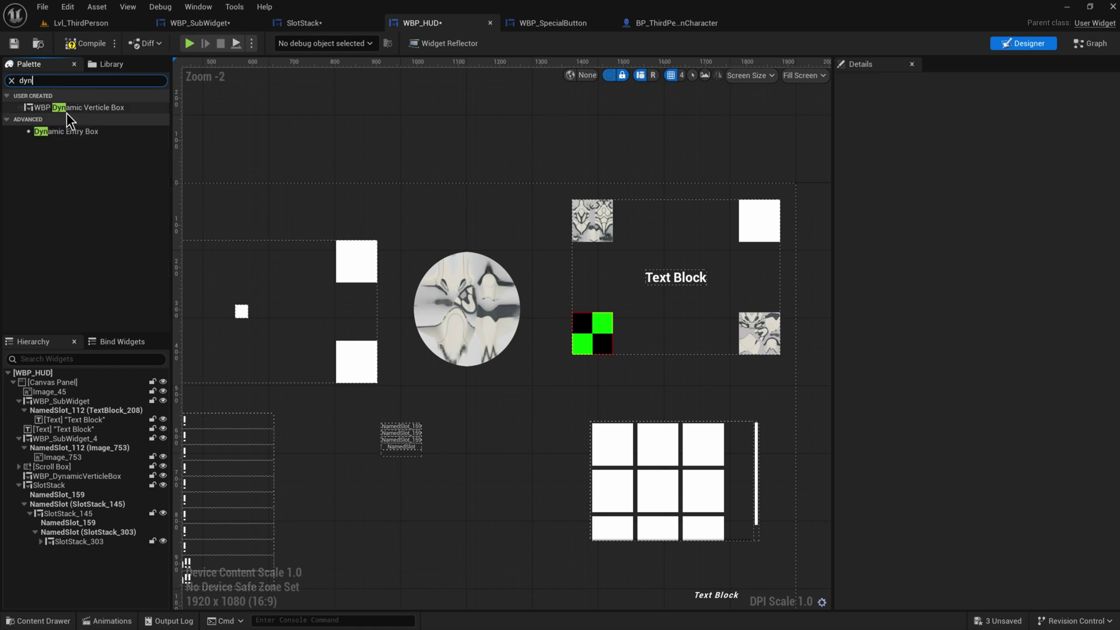
drag(67, 113, 550, 299)
drag(677, 282, 63, 459)
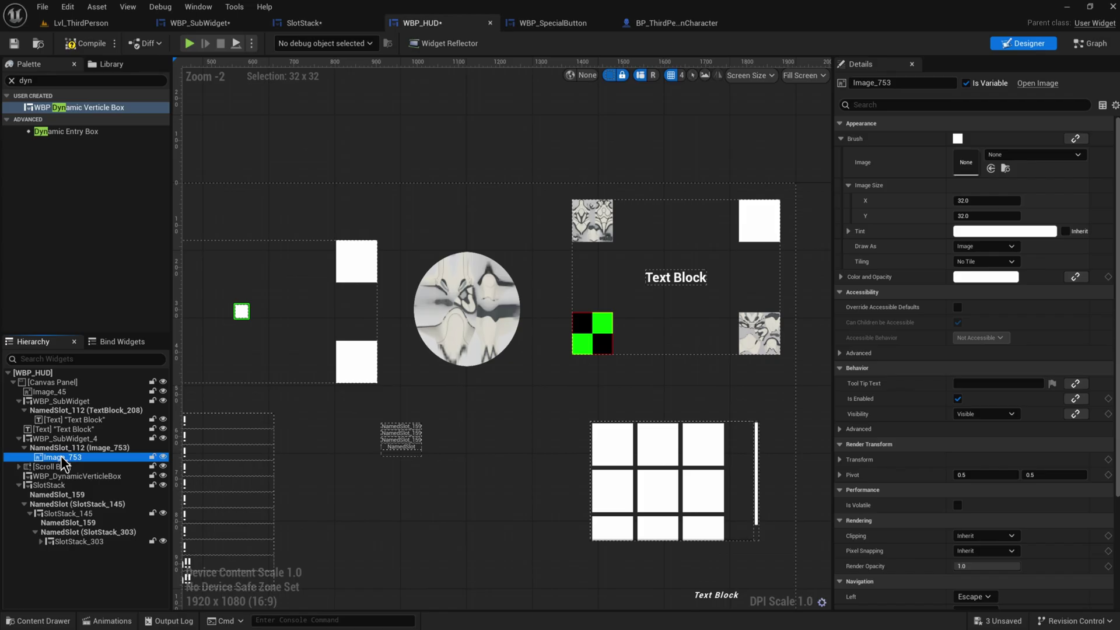
key(Delete)
drag(86, 114, 74, 447)
scroll(452, 331, up, 10)
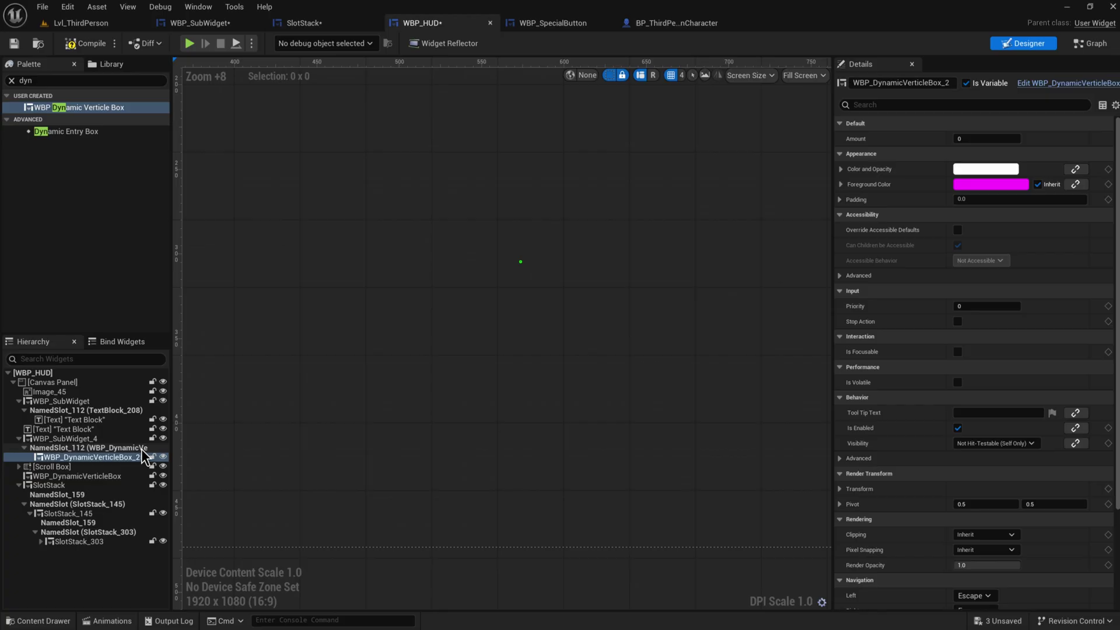
scroll(632, 302, down, 6)
click(522, 332)
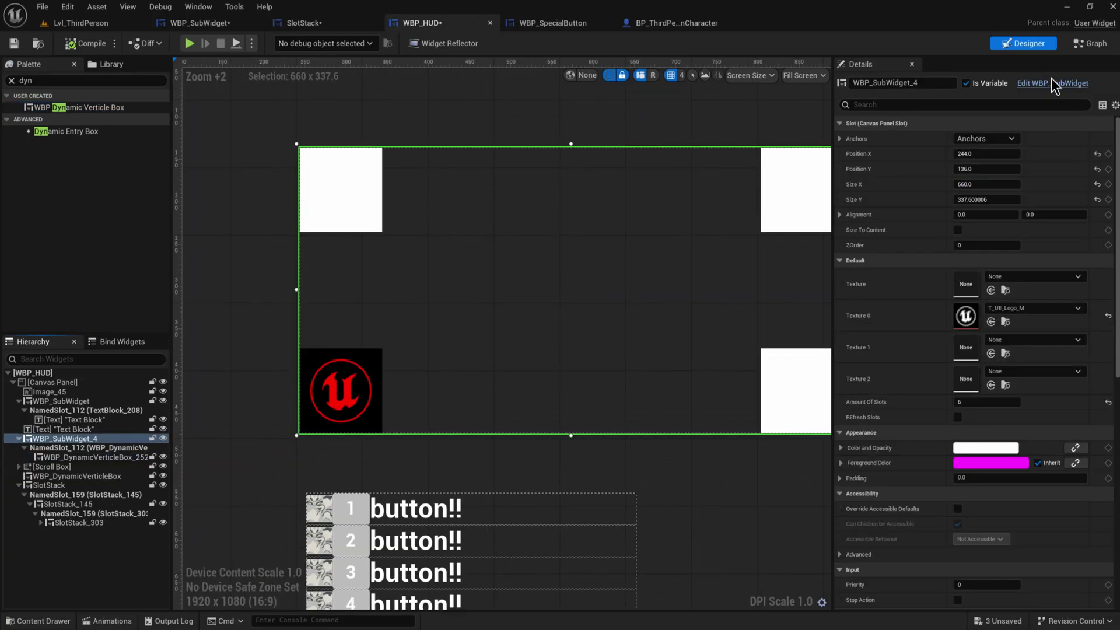
In WBP_SubWidget, set NamedSlot_112 to Fill horizontally and vertically, compile, and return to WBP_HUD.
click(1053, 83)
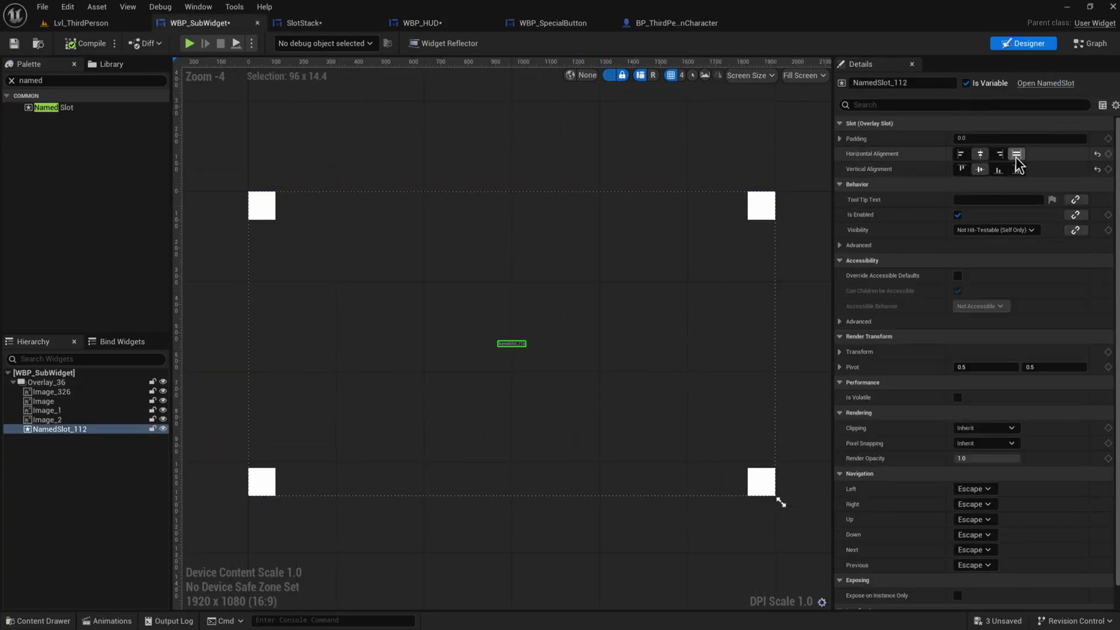
click(1018, 155)
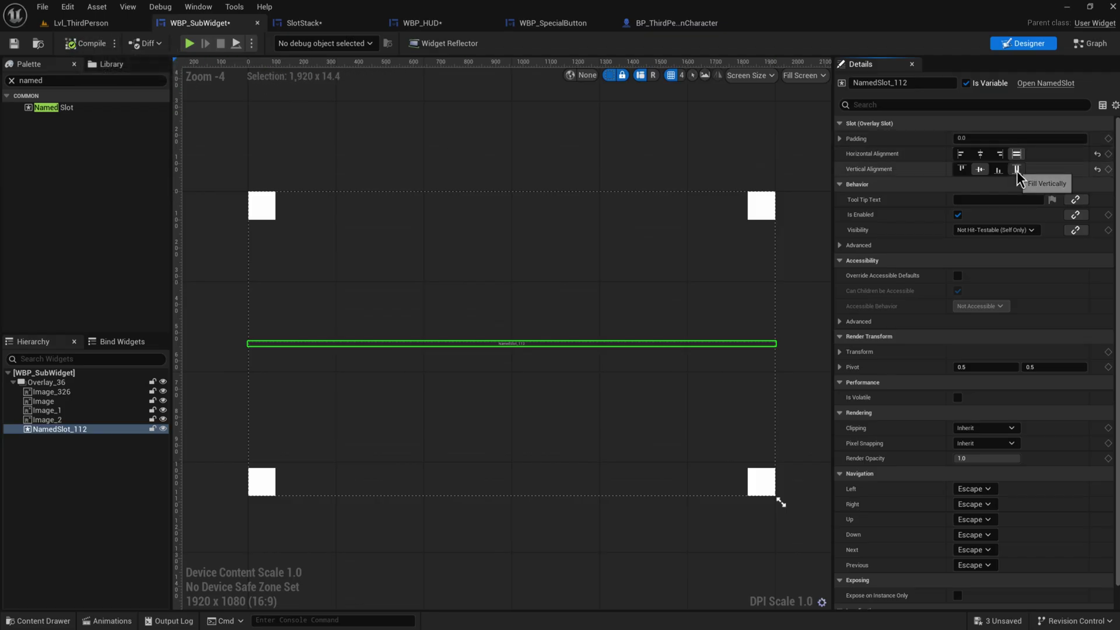
click(1018, 169)
click(84, 43)
click(421, 23)
click(1002, 138)
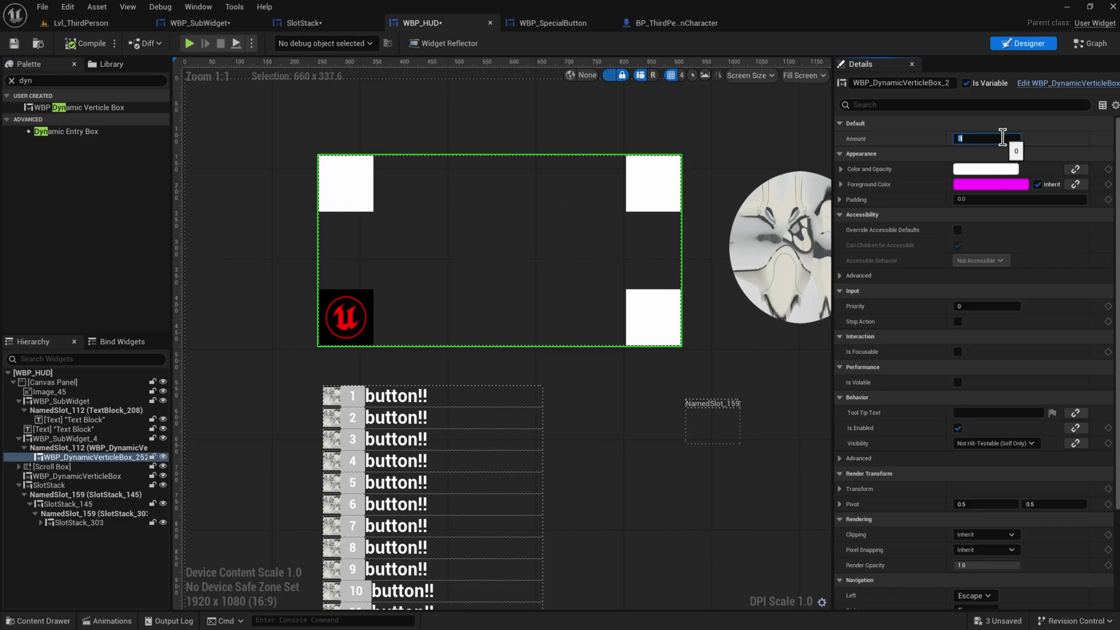
Set the dynamic vertical box's Amount to 15, then select SlotStack_303 and zoom out.
text(15)
key(Return)
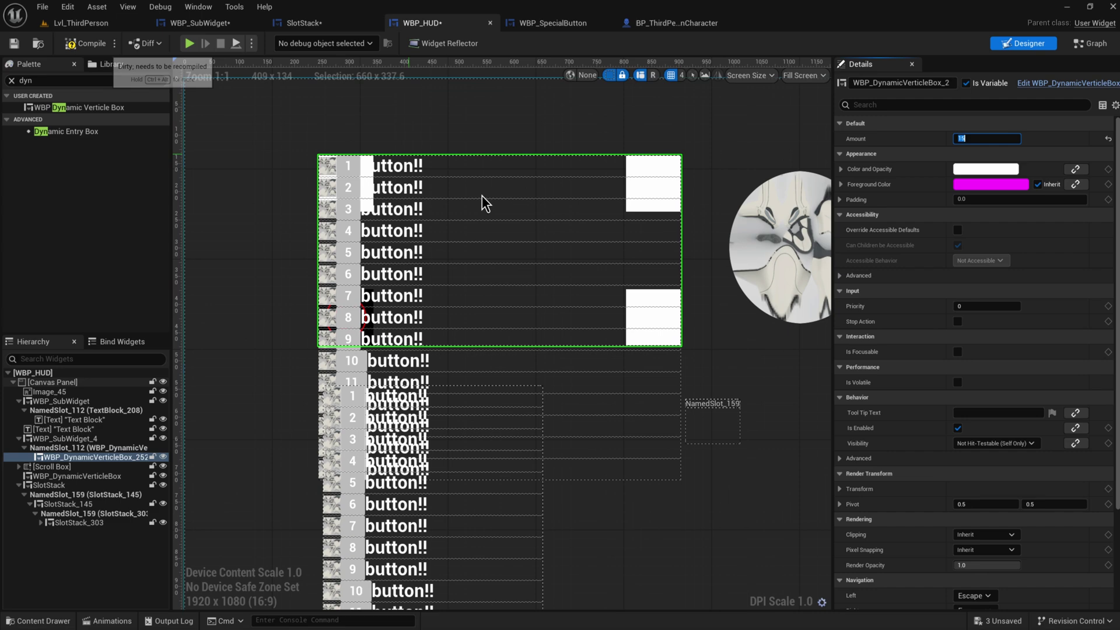
click(697, 396)
click(713, 404)
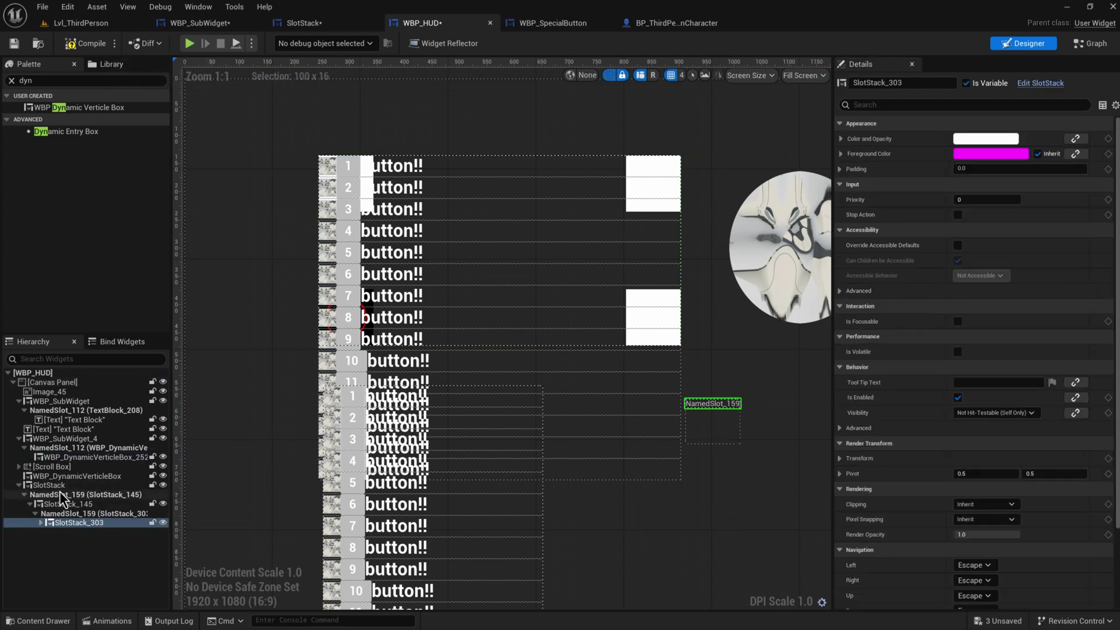
right_drag(701, 476, 699, 476)
scroll(573, 467, down, 3)
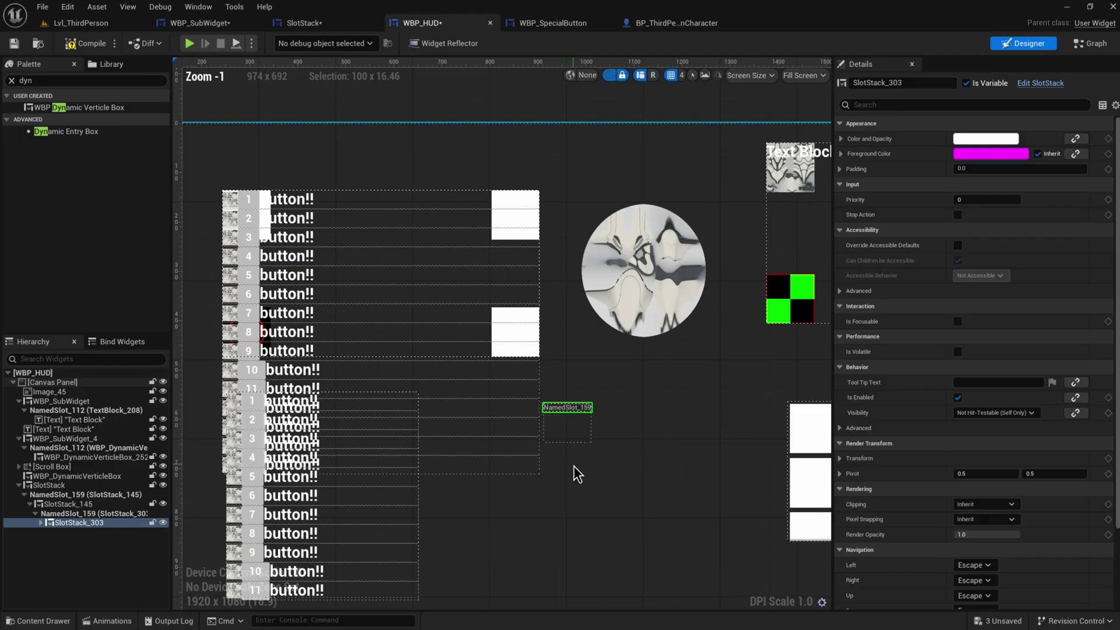
click(583, 442)
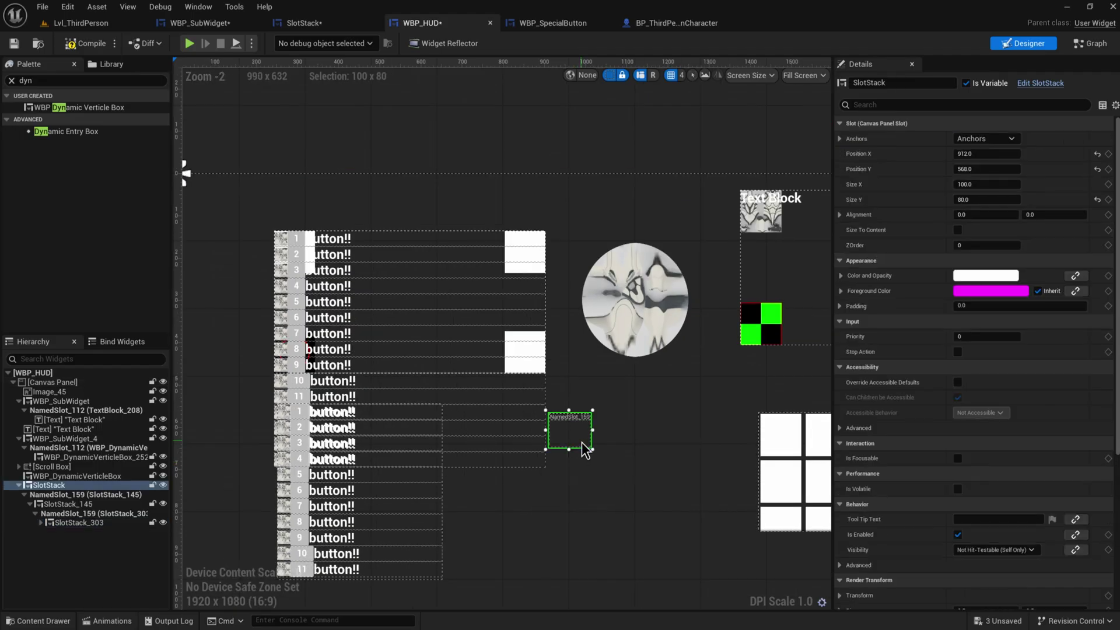